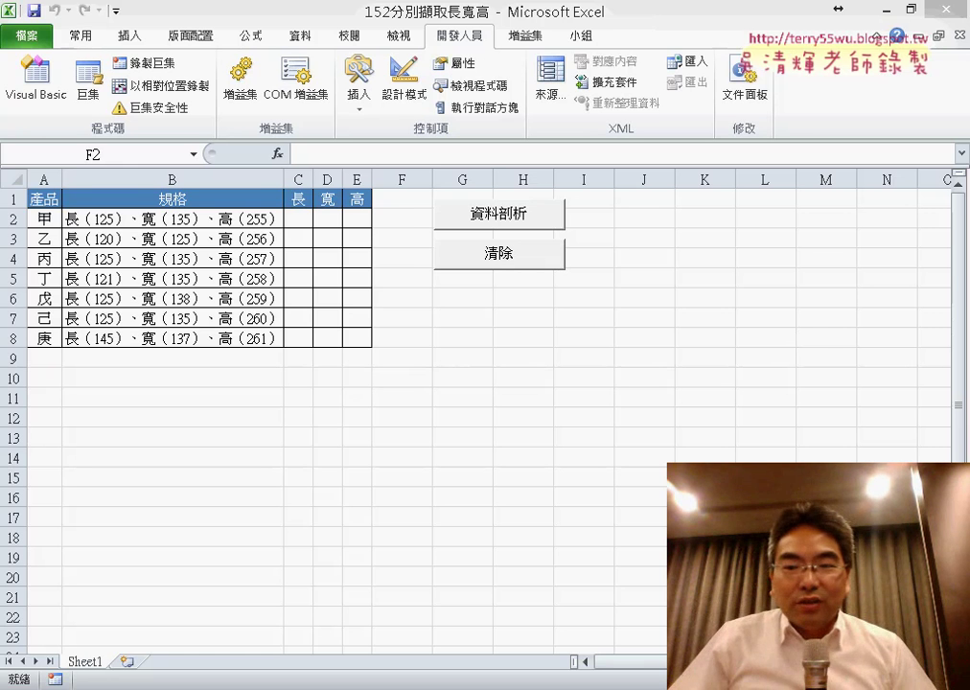
Test the 資料剖析 and 清除 buttons, filling and clearing the 長/寬/高 values twice
key(alt+Tab)
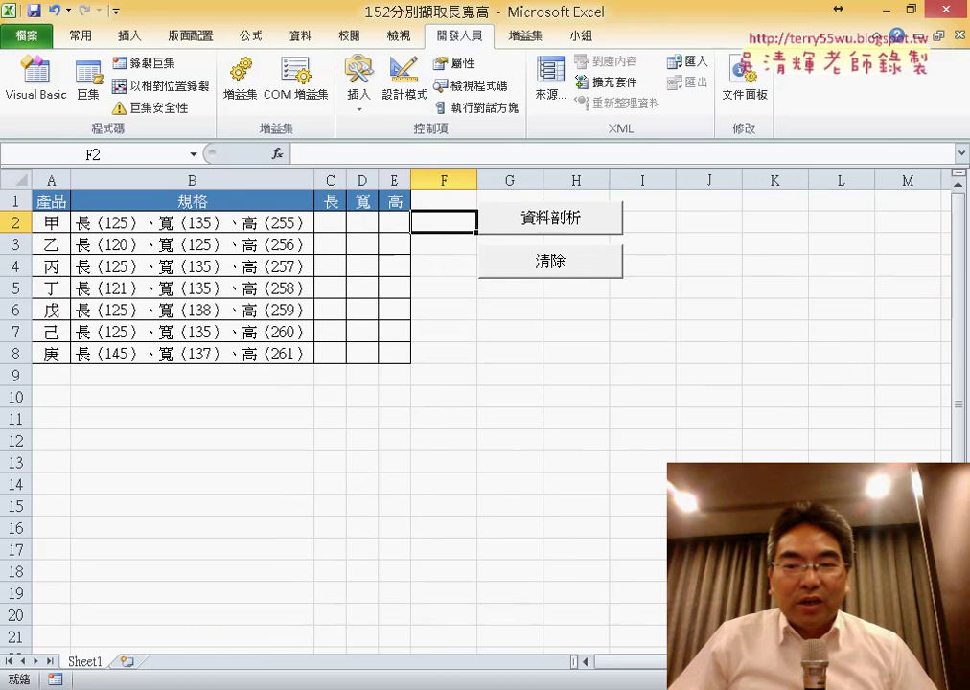
scroll(480, 383, up, 1)
scroll(817, 420, up, 1)
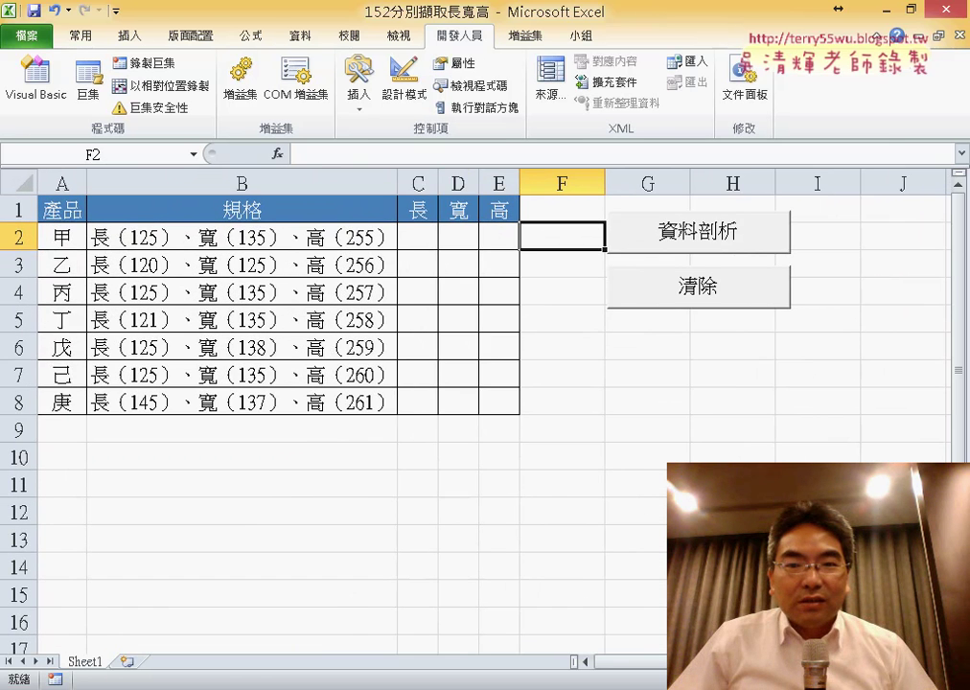
scroll(816, 420, up, 1)
click(817, 420)
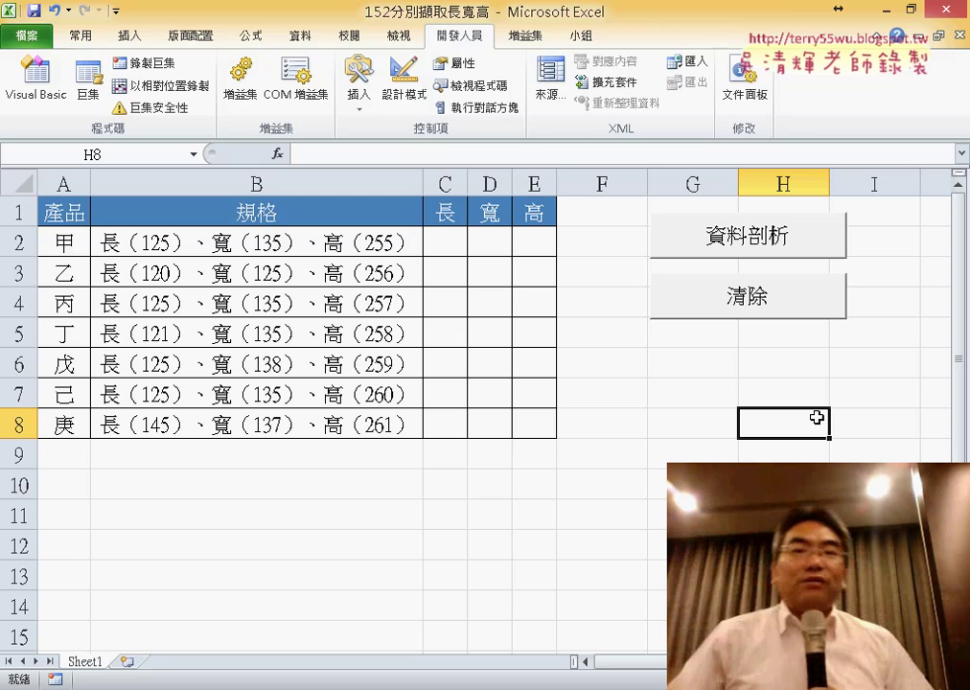
click(808, 250)
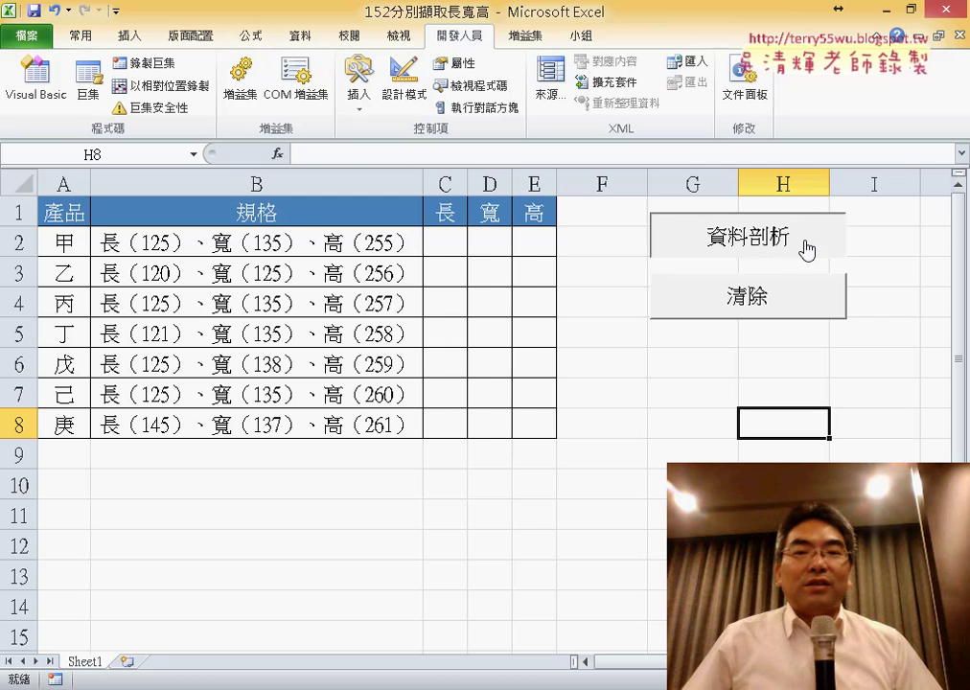
click(801, 315)
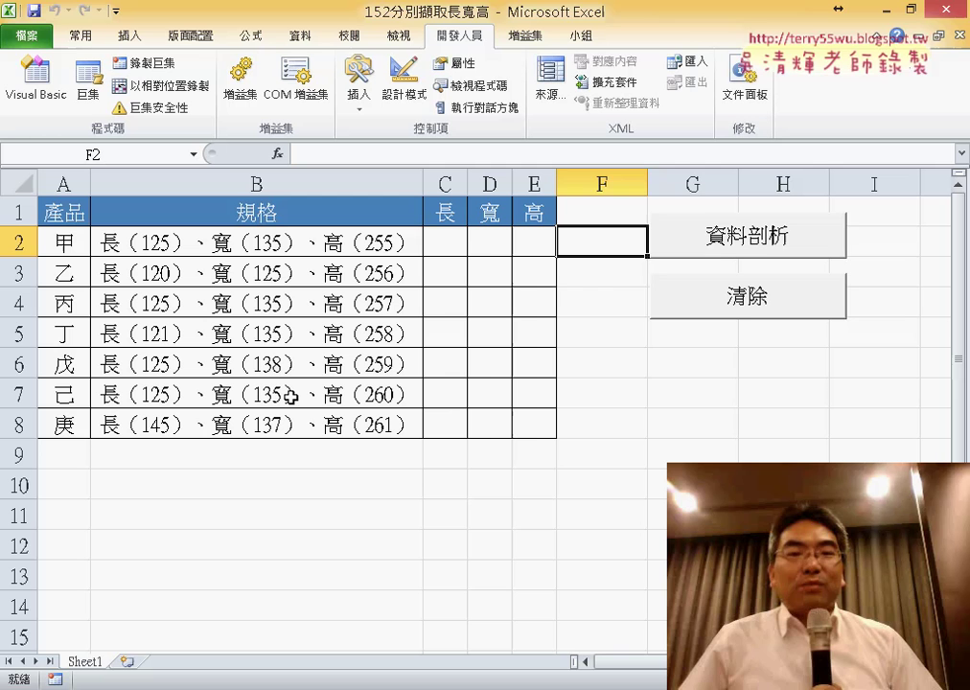
click(748, 236)
click(753, 303)
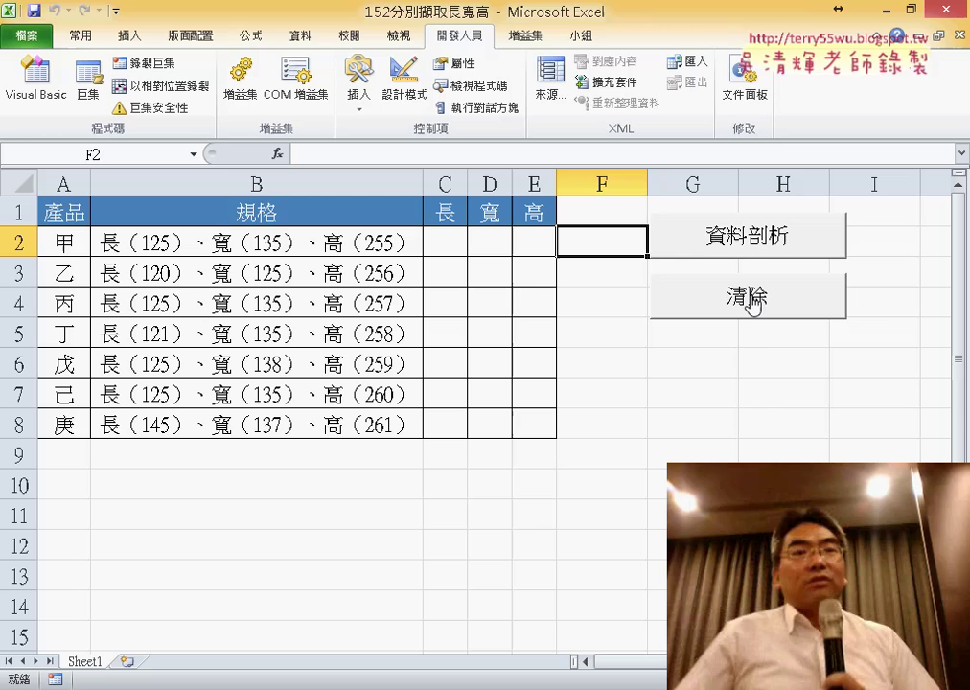
Select both the 清除 and 資料剖析 buttons and delete them from the sheet
right_click(753, 303)
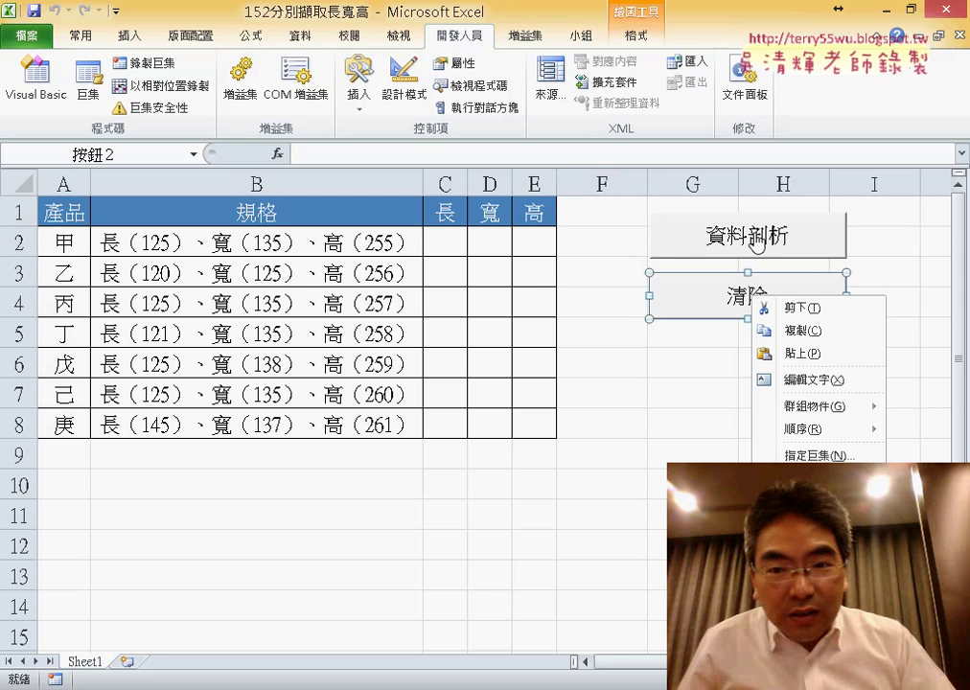
click(758, 246)
ctrl+click(757, 243)
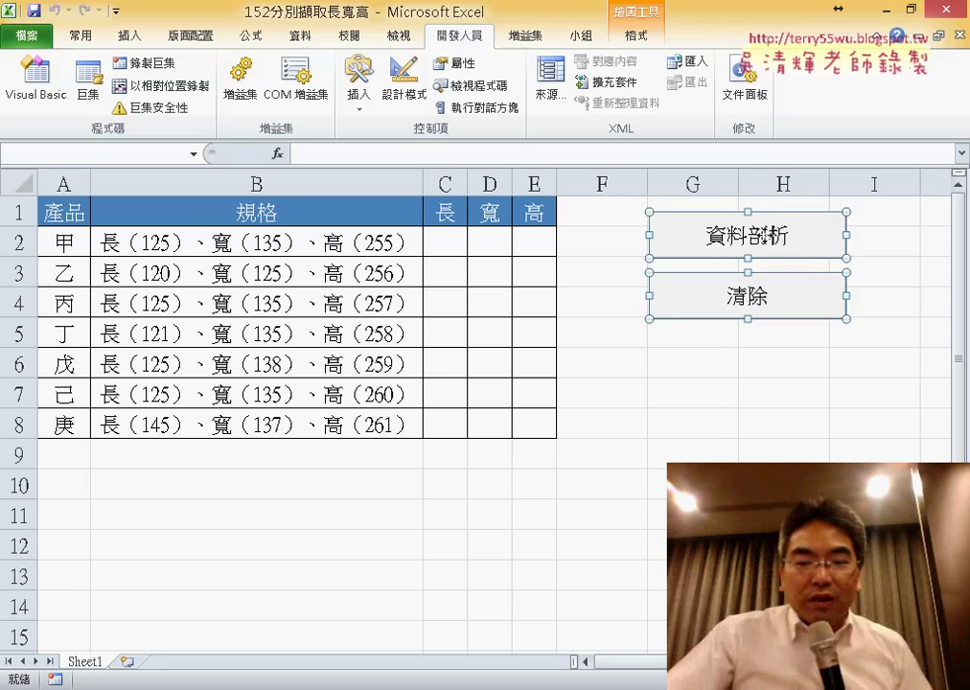
key(Delete)
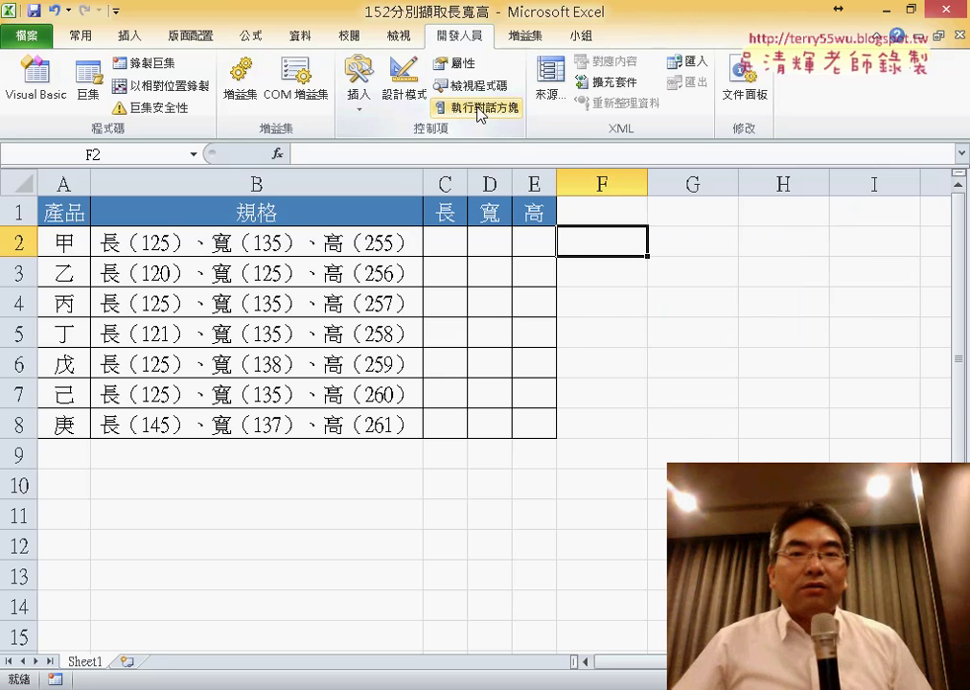
In Visual Basic, remove Module1 without exporting it, then close the editor
click(57, 79)
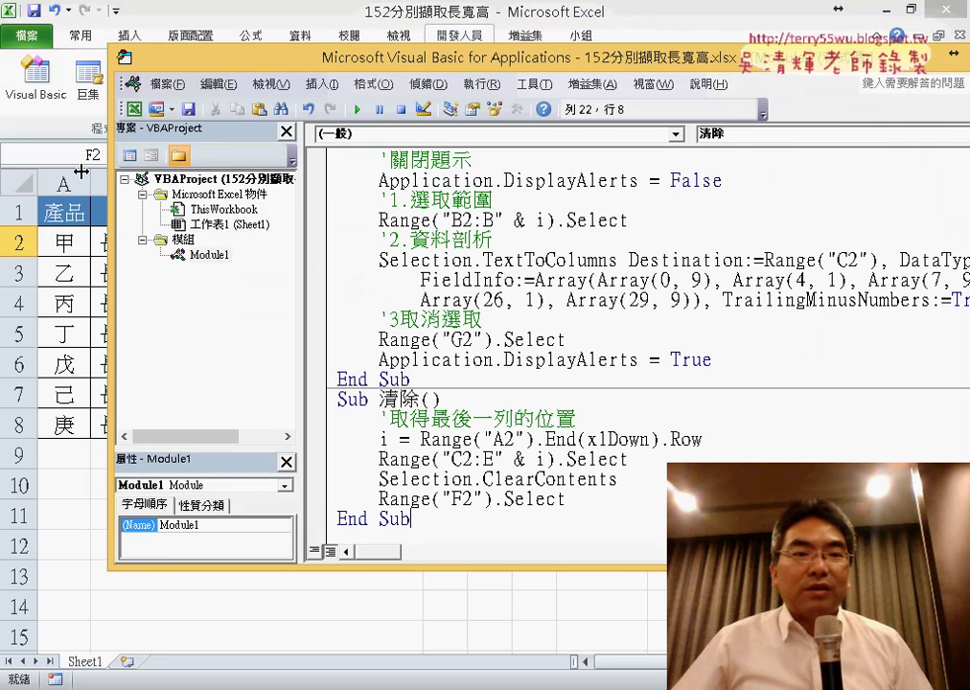
click(205, 255)
right_click(211, 255)
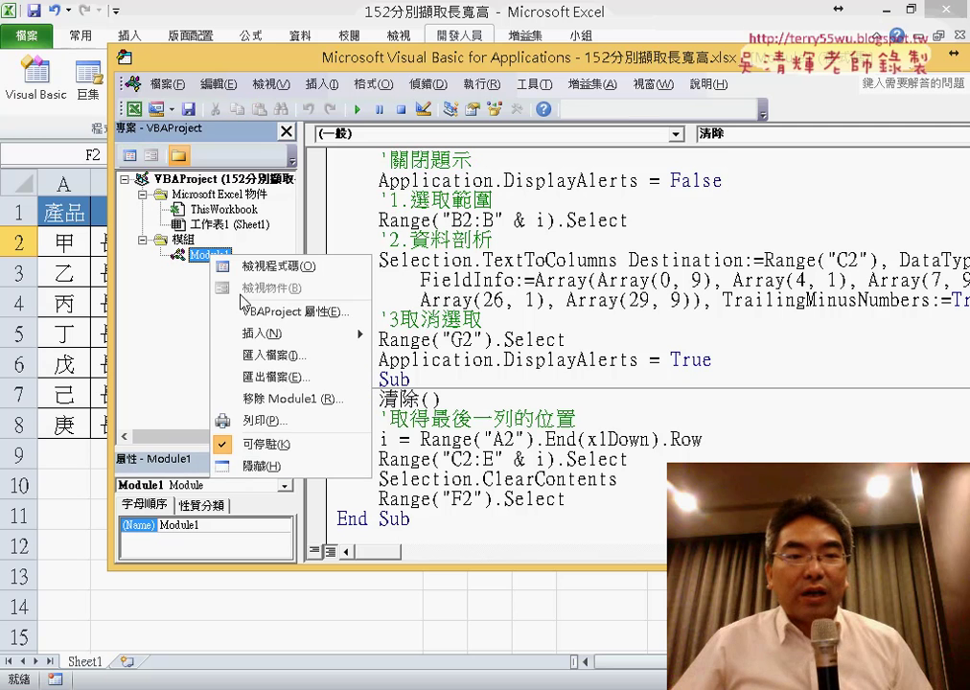
click(286, 399)
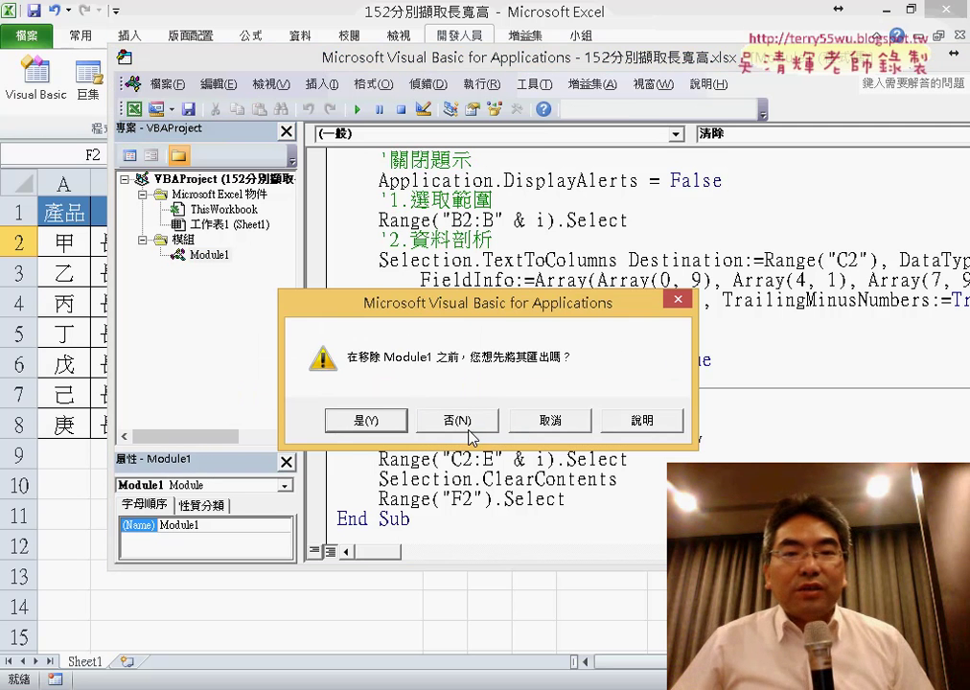
click(470, 422)
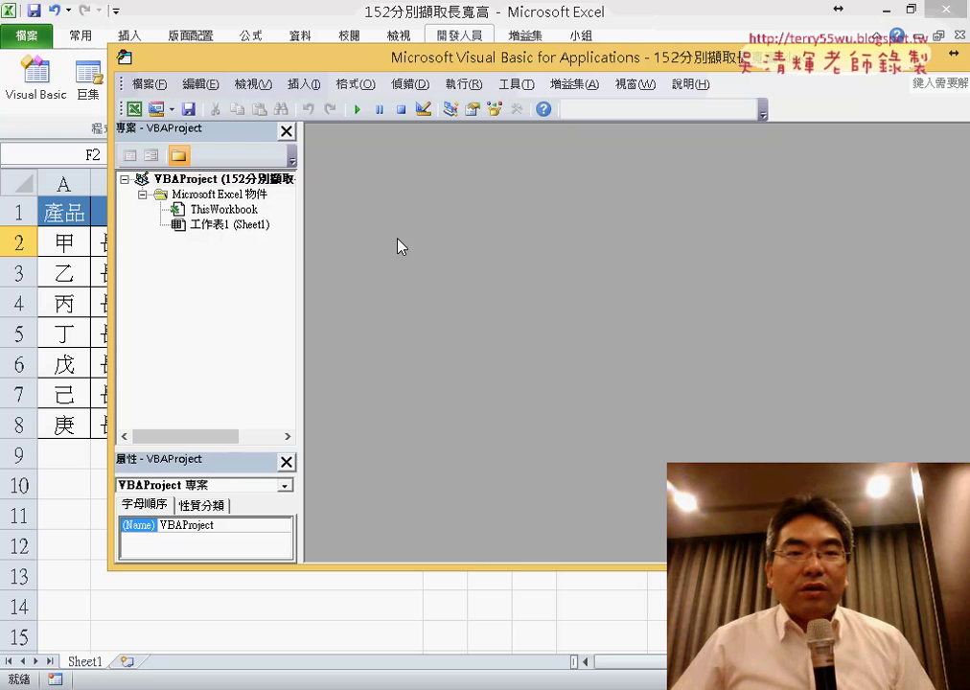
drag(871, 68, 676, 72)
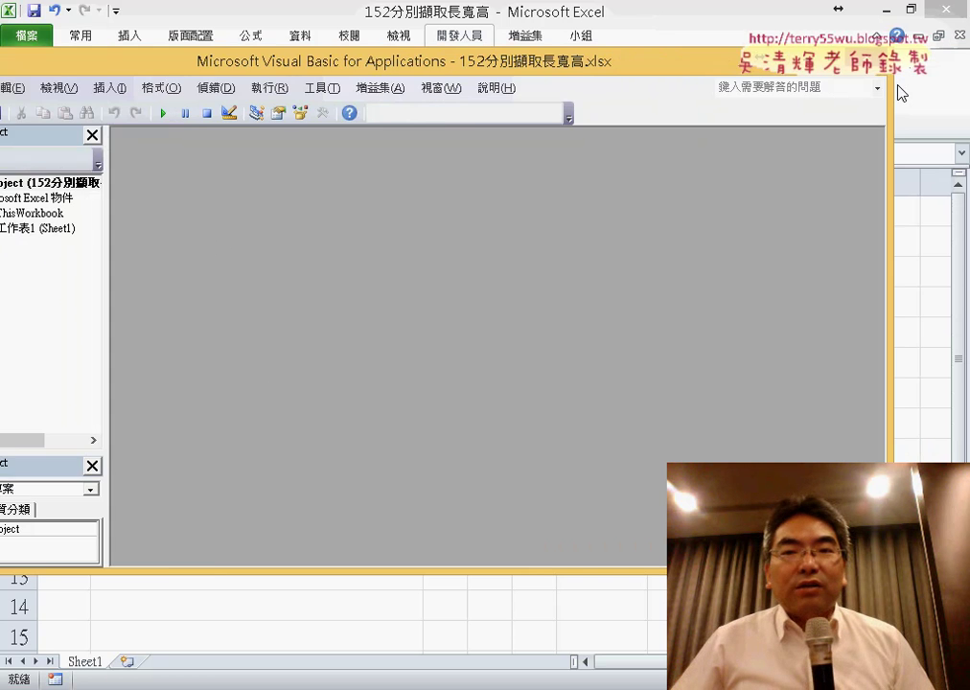
key(alt+F11)
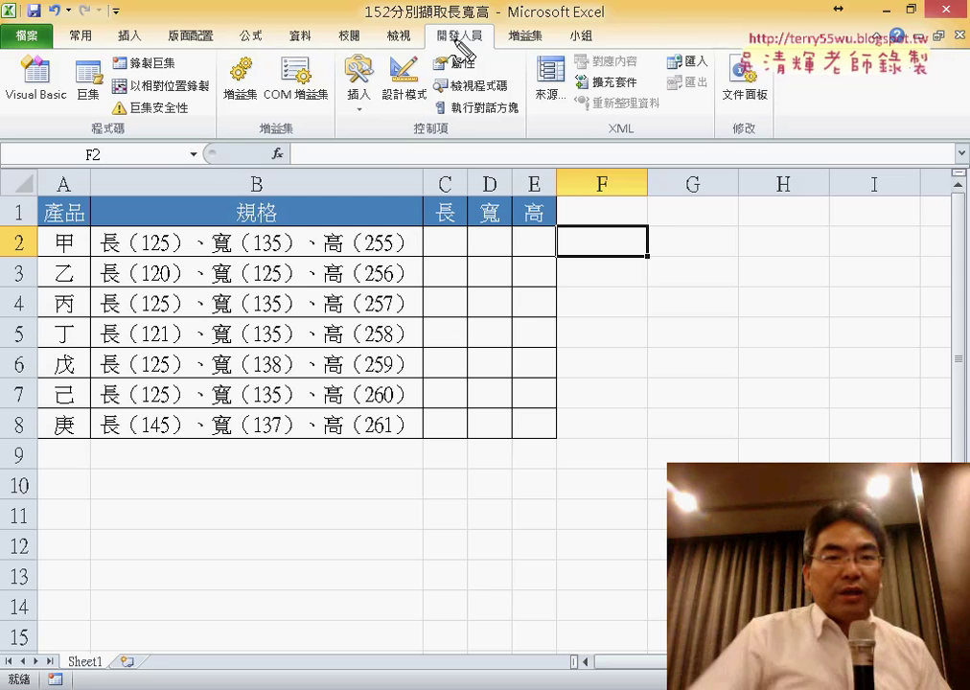
mouse_move(487, 45)
mouse_down()
mouse_move(426, 46)
mouse_move(492, 31)
mouse_move(495, 46)
mouse_up()
mouse_move(193, 71)
mouse_down()
mouse_move(110, 73)
mouse_move(182, 60)
mouse_up()
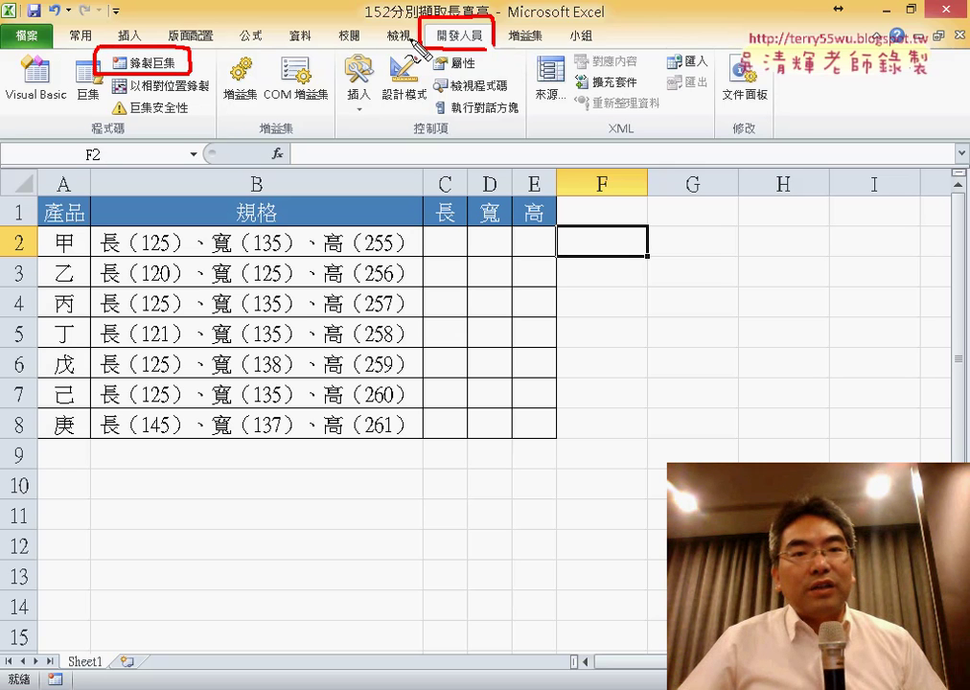
mouse_move(419, 44)
mouse_down()
mouse_move(187, 54)
mouse_move(234, 69)
mouse_up()
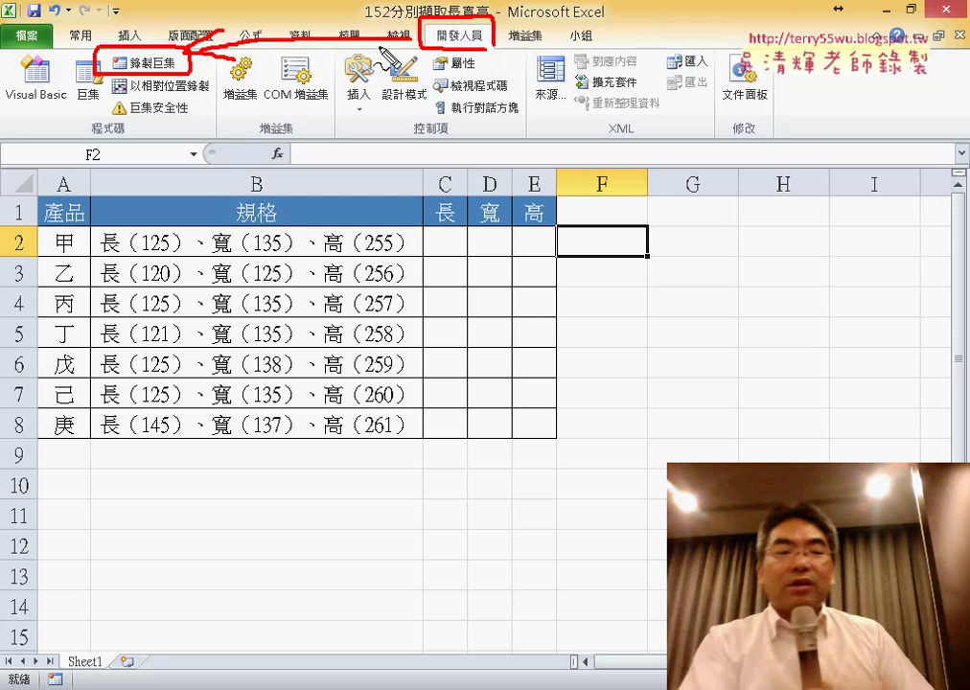
key(Escape)
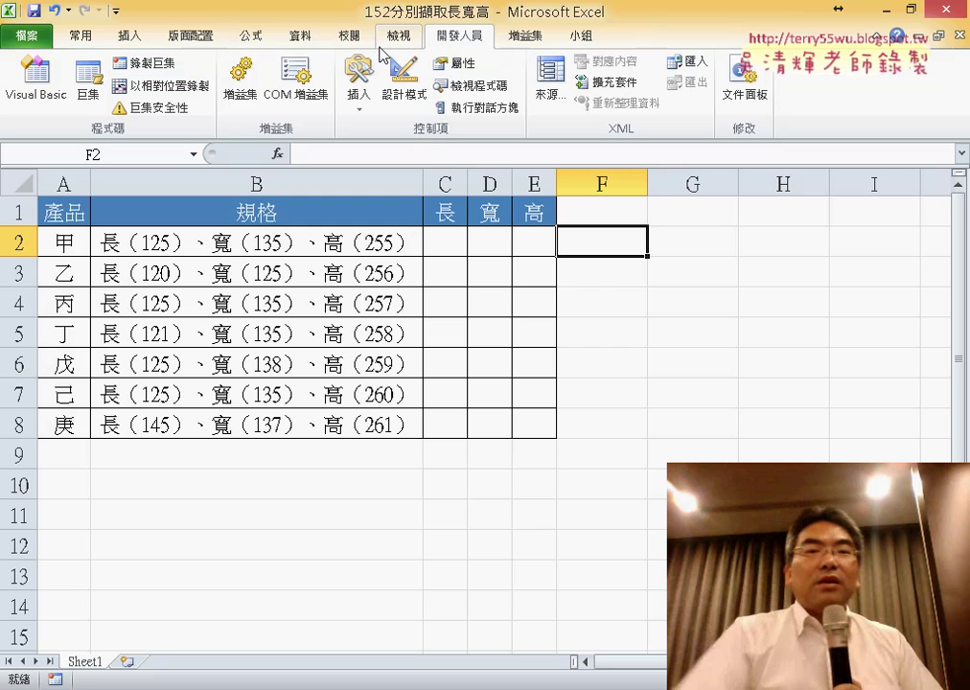
Choose 其他命令(M)... from the Quick Access Toolbar menu to reach Excel Options
click(116, 13)
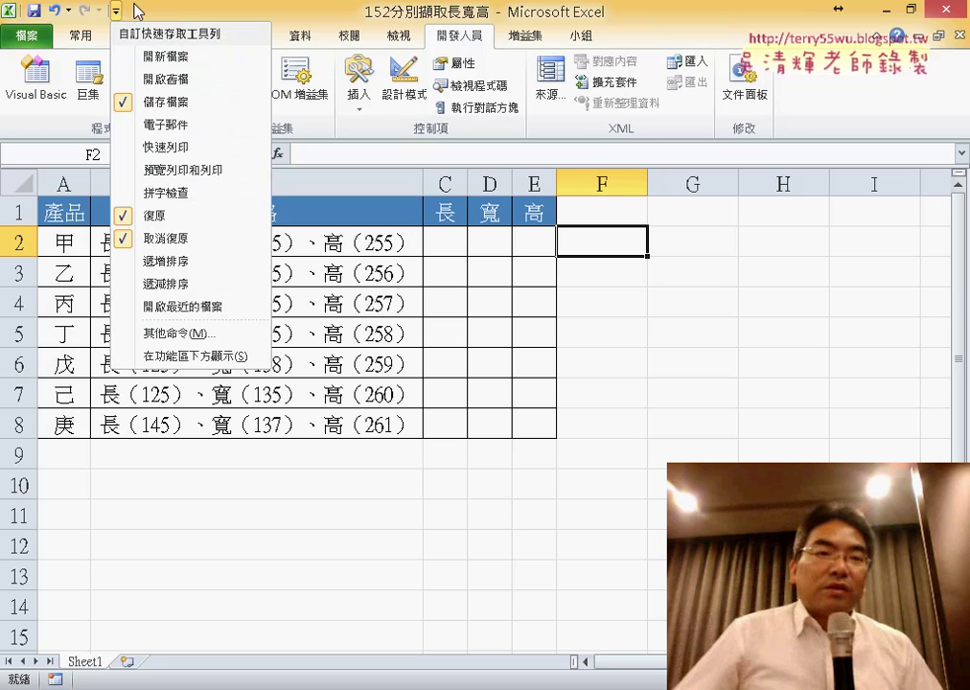
click(117, 13)
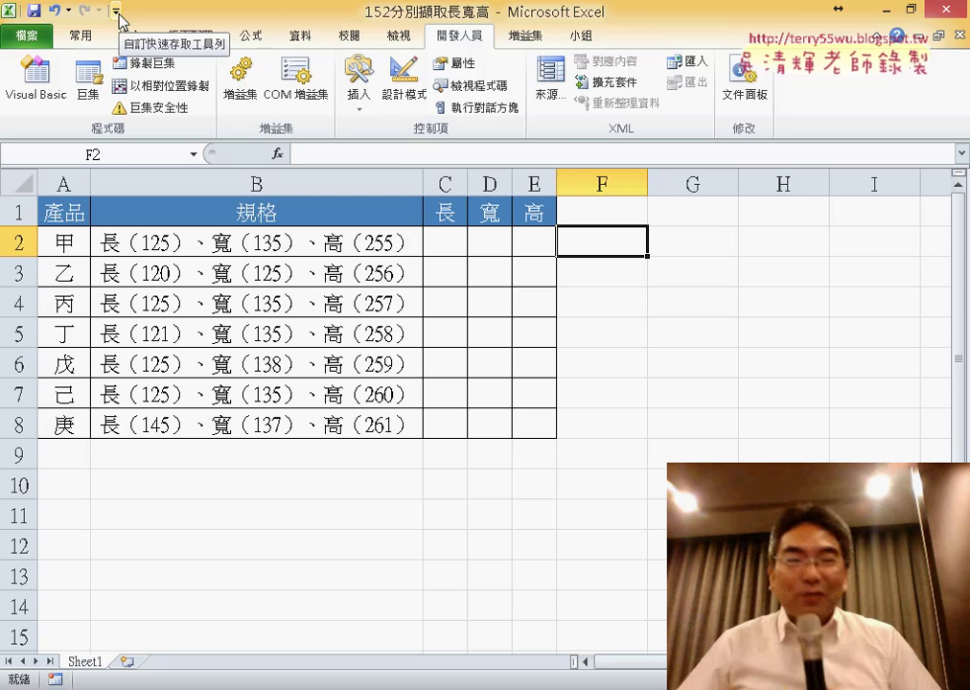
click(116, 13)
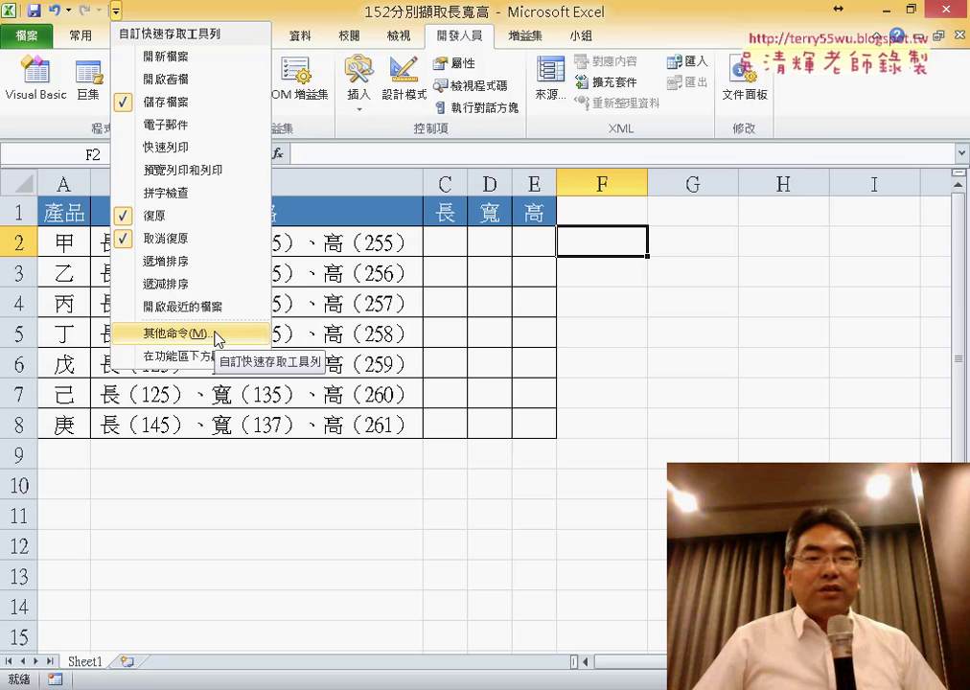
click(219, 338)
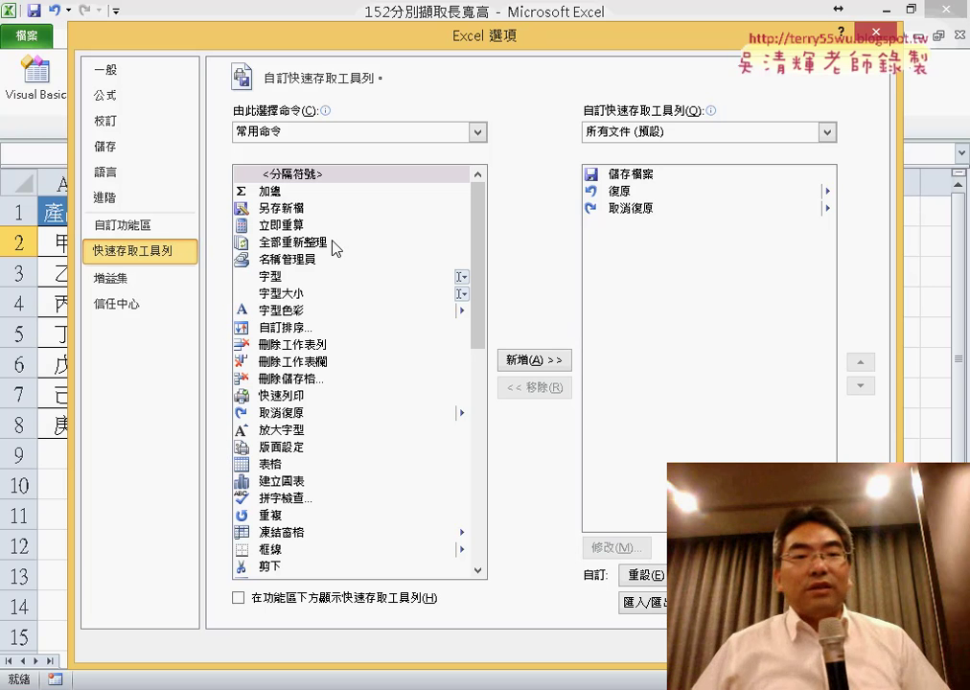
Check 開發人員 under Customize Ribbon's main tabs and confirm with OK
click(128, 231)
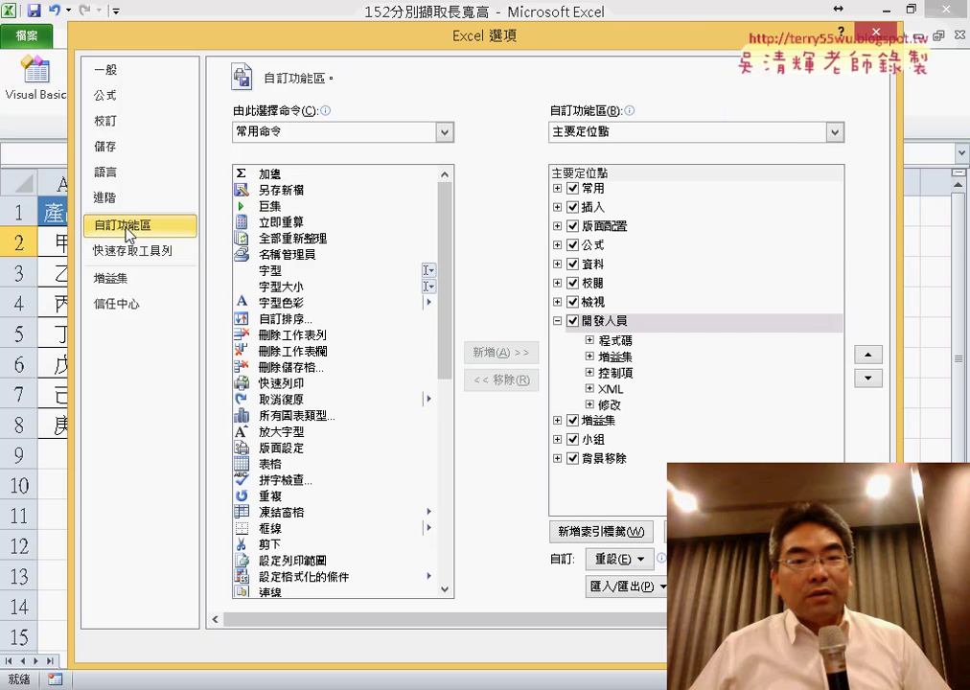
click(573, 322)
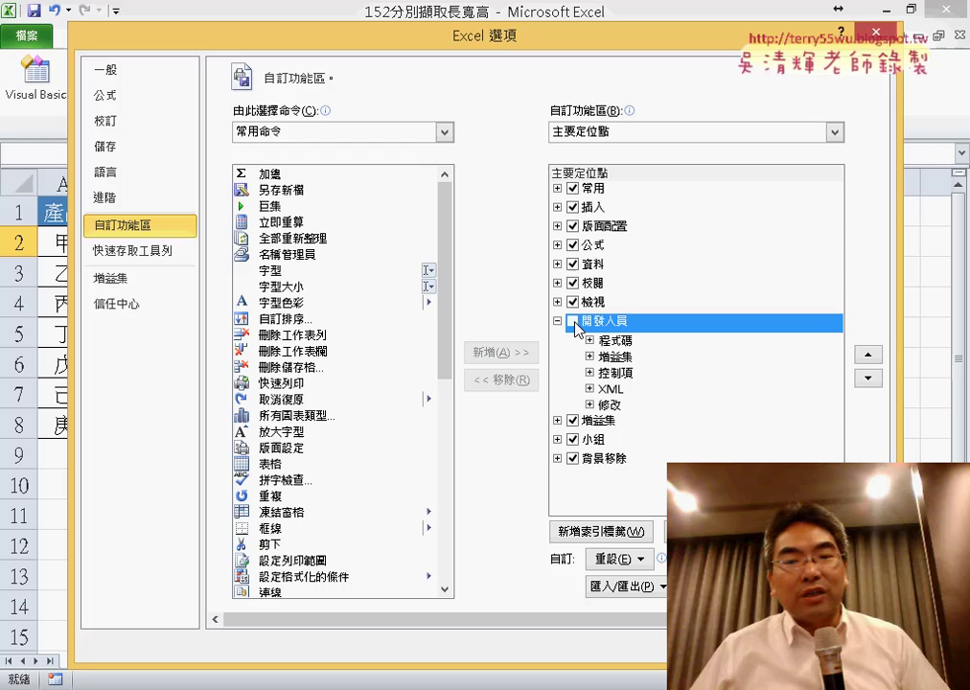
click(574, 323)
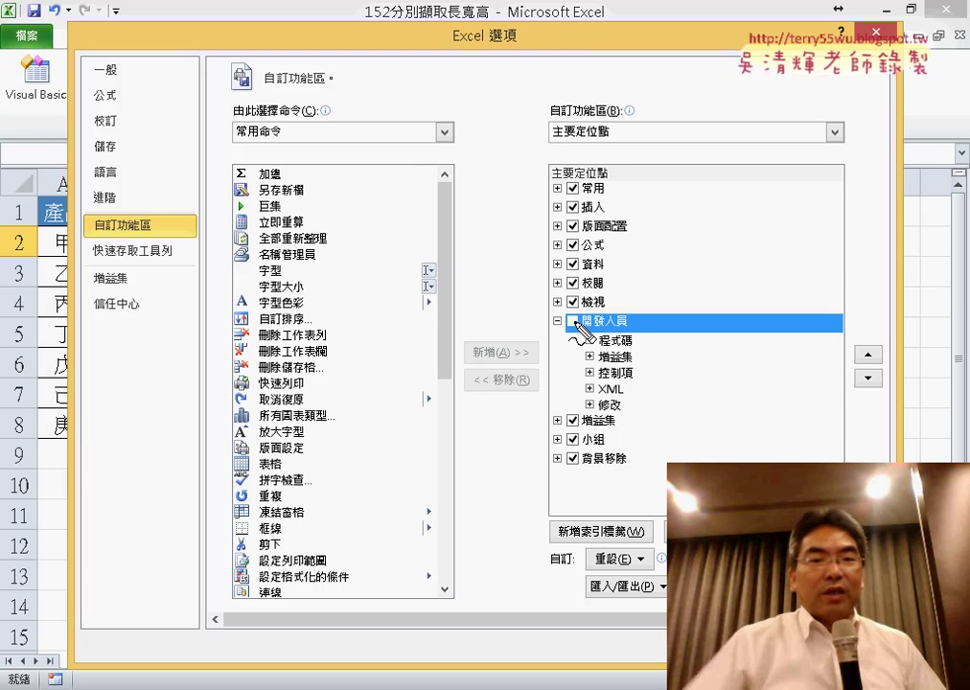
drag(561, 338, 666, 350)
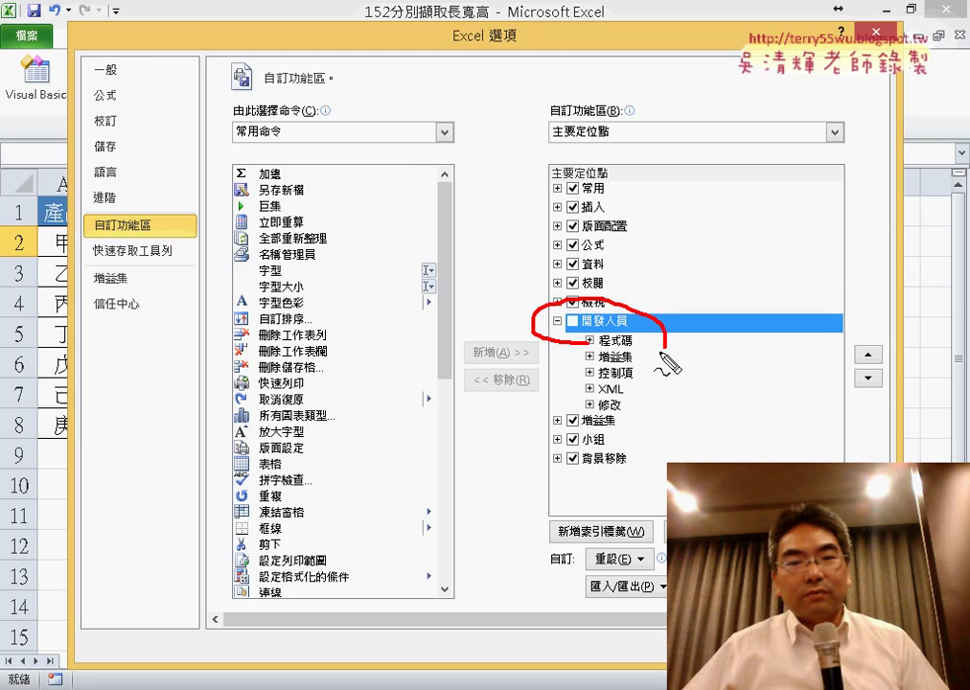
mouse_move(123, 208)
mouse_down()
mouse_move(182, 237)
mouse_move(390, 259)
mouse_move(516, 301)
mouse_move(502, 332)
mouse_up()
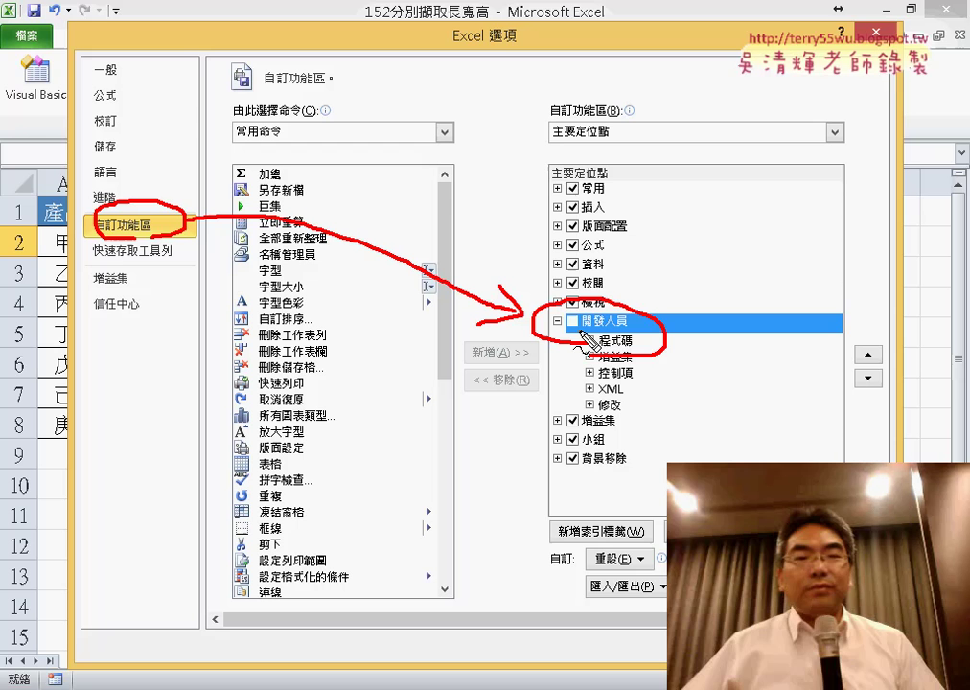
drag(573, 347, 586, 338)
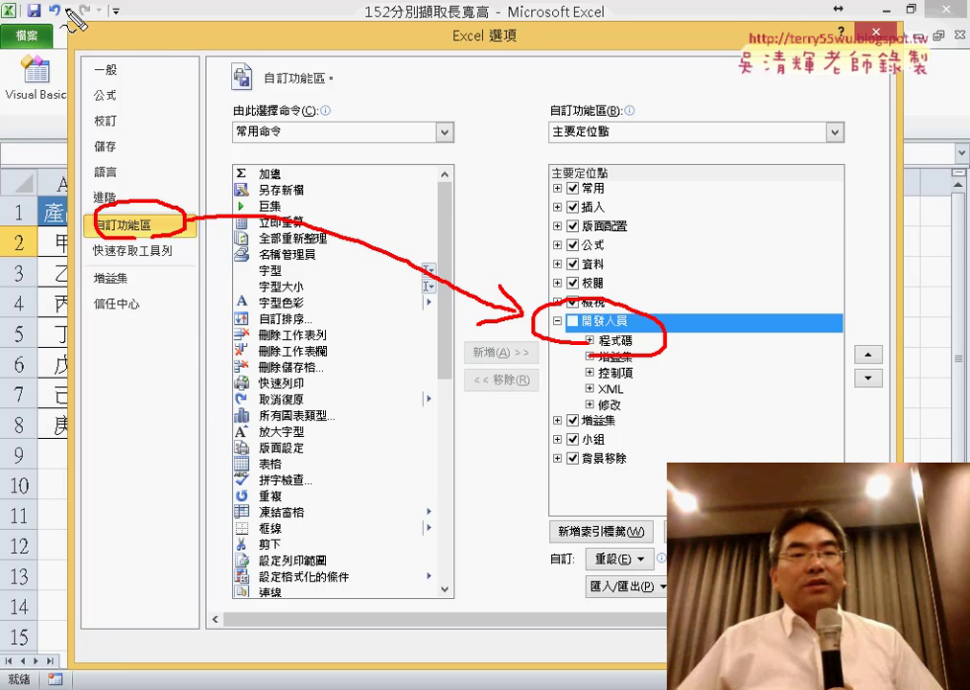
mouse_move(124, 60)
mouse_down()
mouse_move(86, 47)
mouse_move(124, 63)
mouse_up()
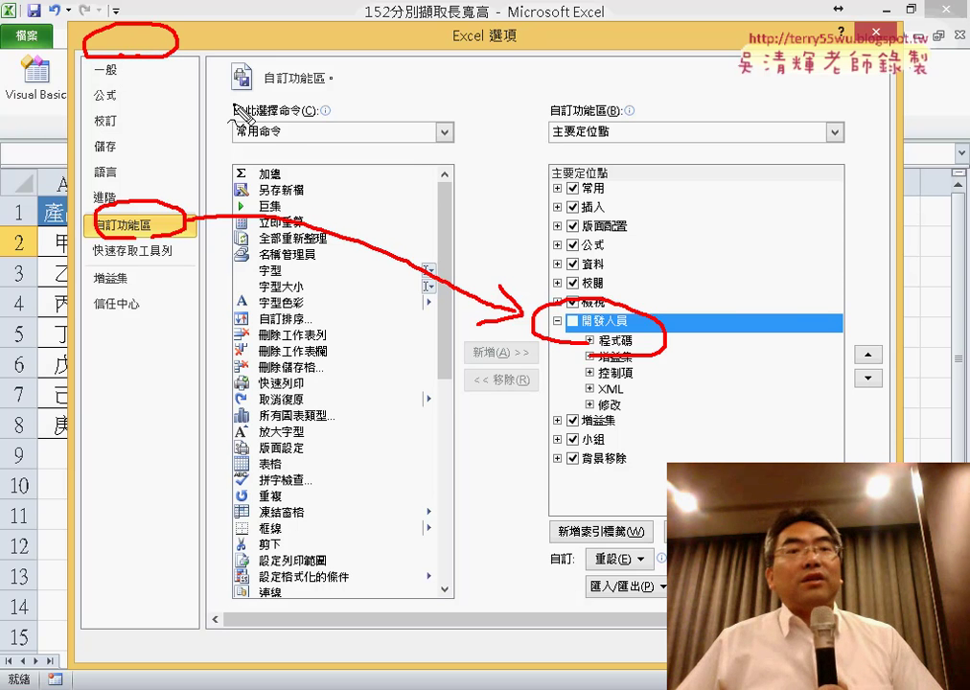
mouse_move(235, 108)
mouse_down()
mouse_move(185, 48)
mouse_move(190, 62)
mouse_up()
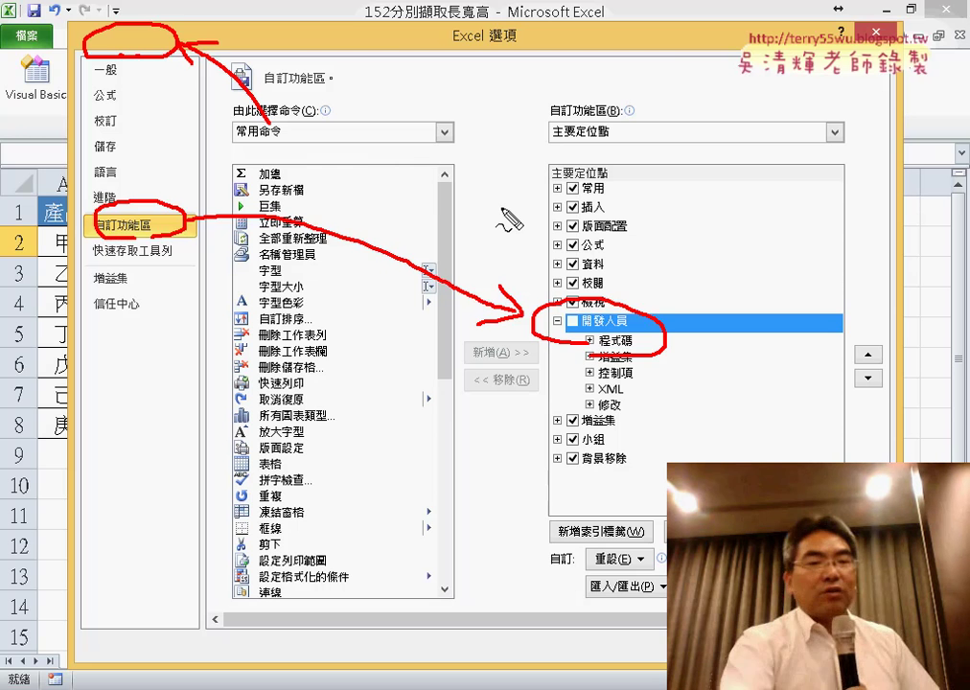
key(Escape)
click(572, 322)
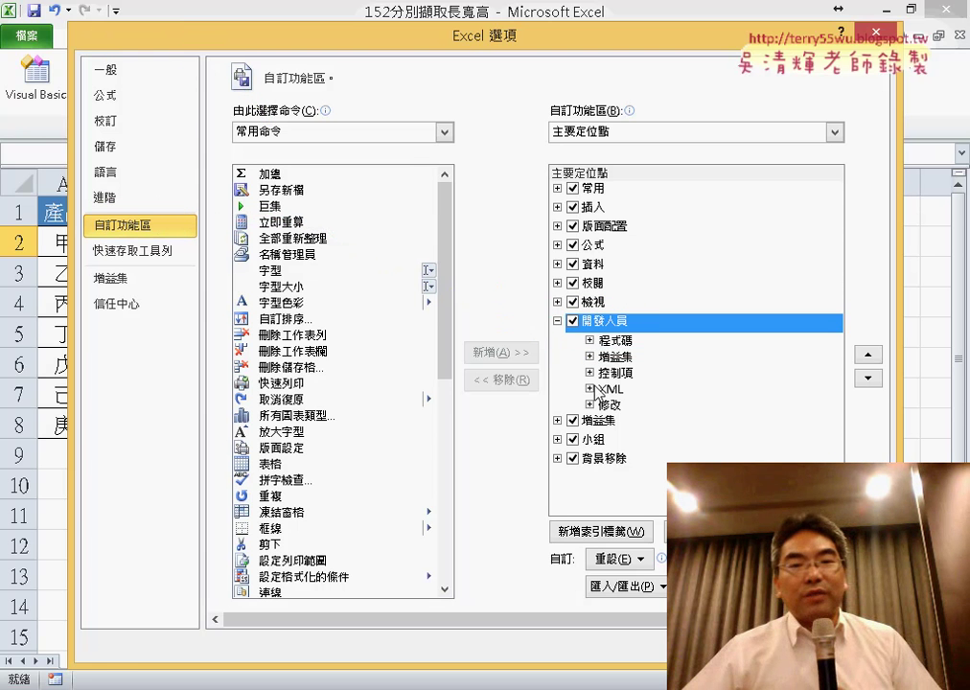
click(767, 645)
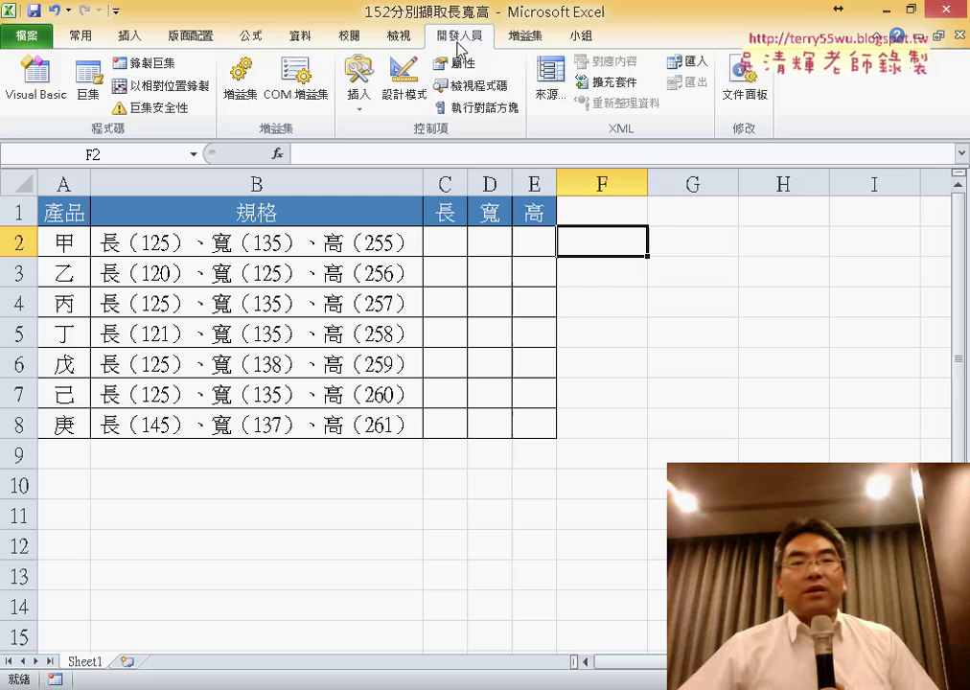
click(182, 68)
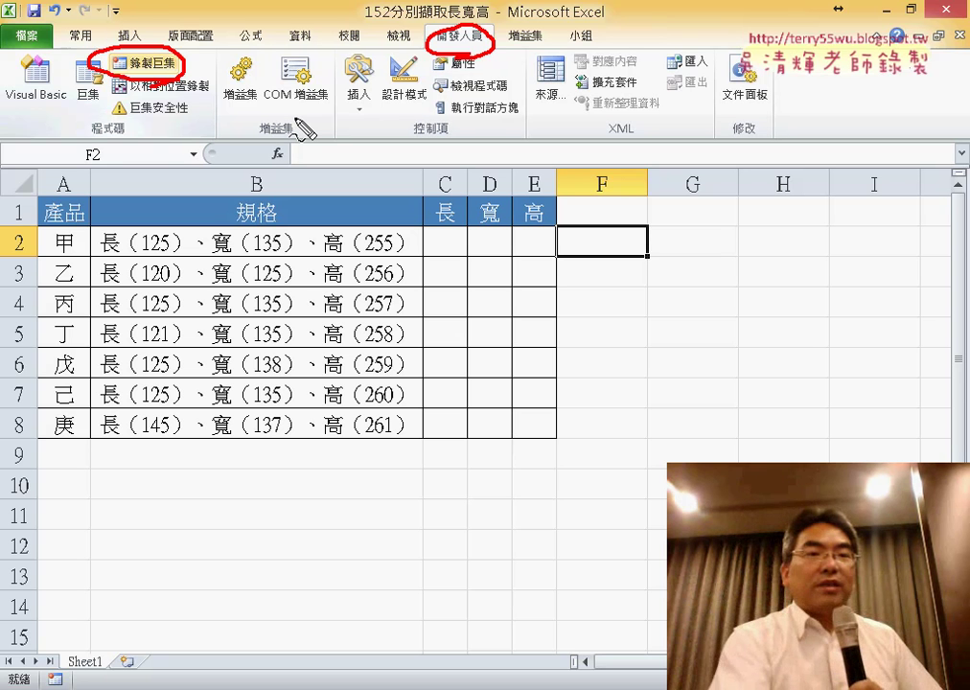
click(693, 341)
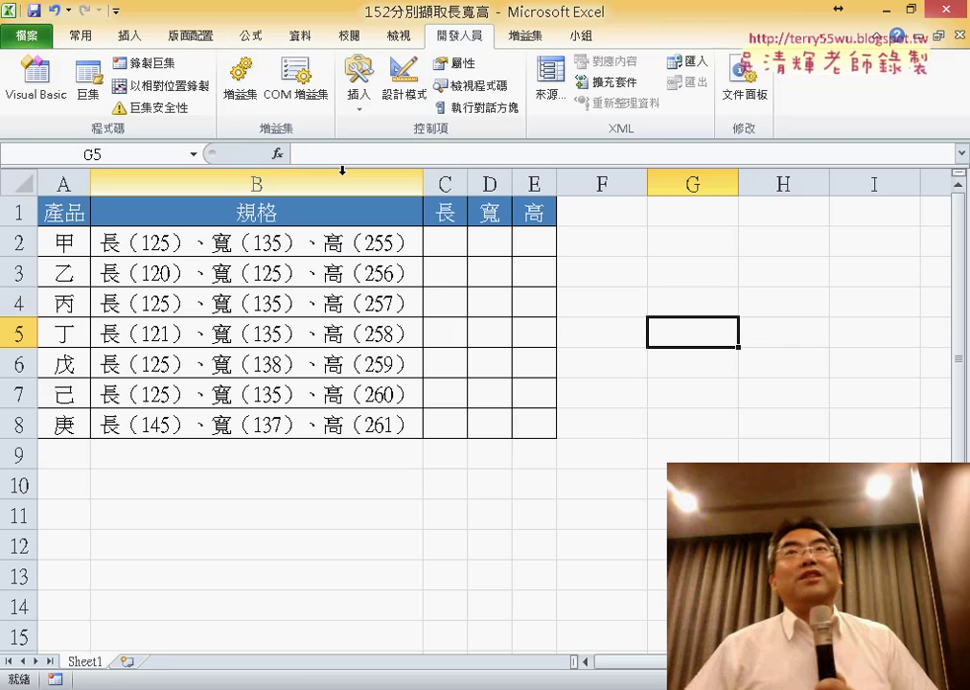
Name the new recorded macro 資料剖析 in the current workbook and begin recording
click(165, 66)
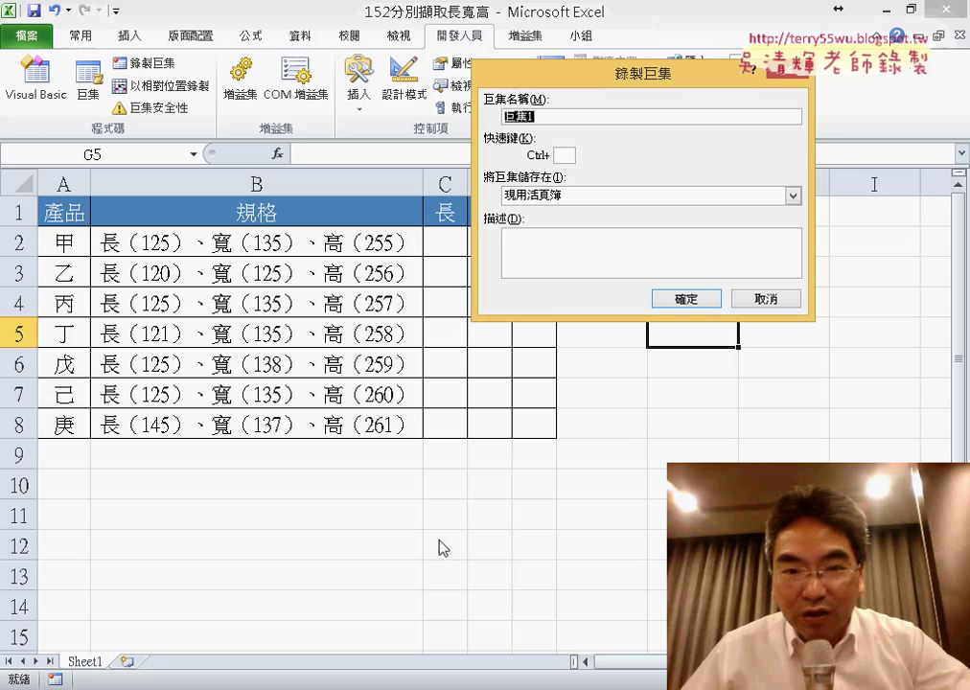
text(ㄈ)
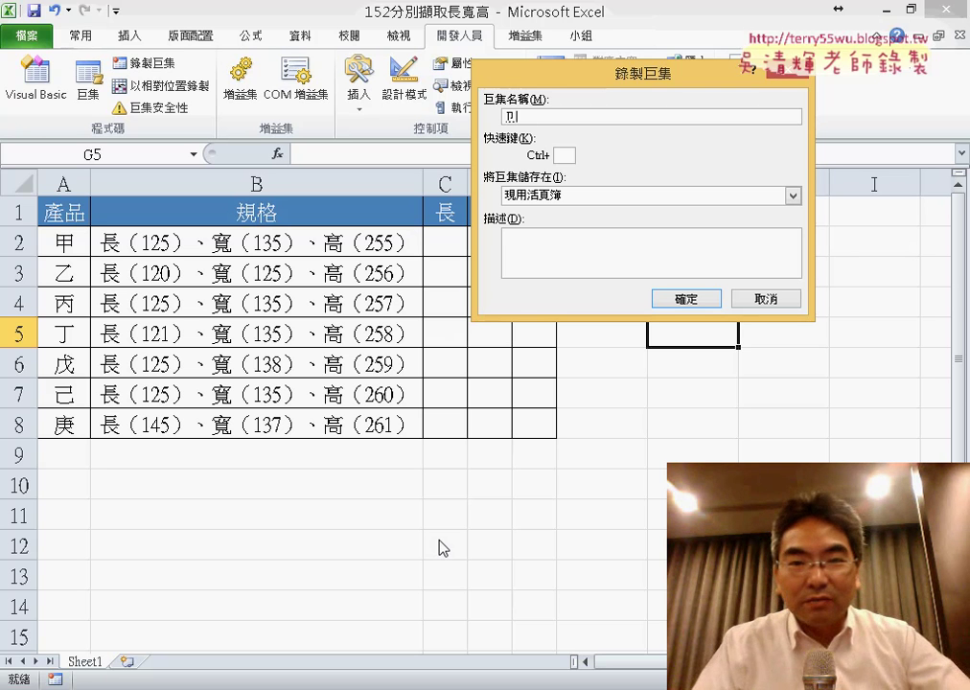
text(料)
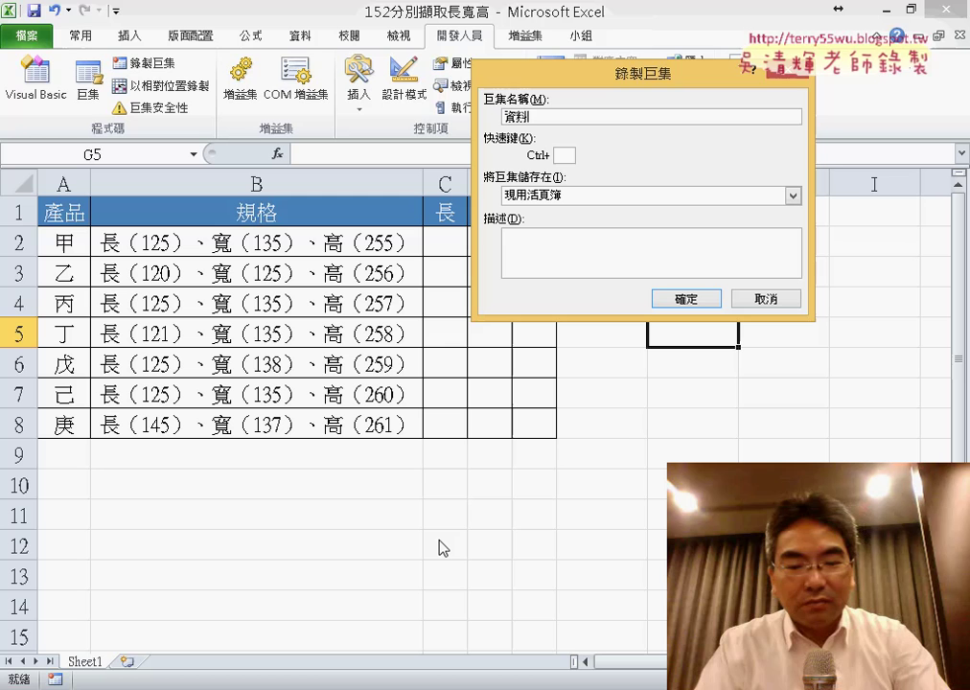
text(剖析)
key(space)
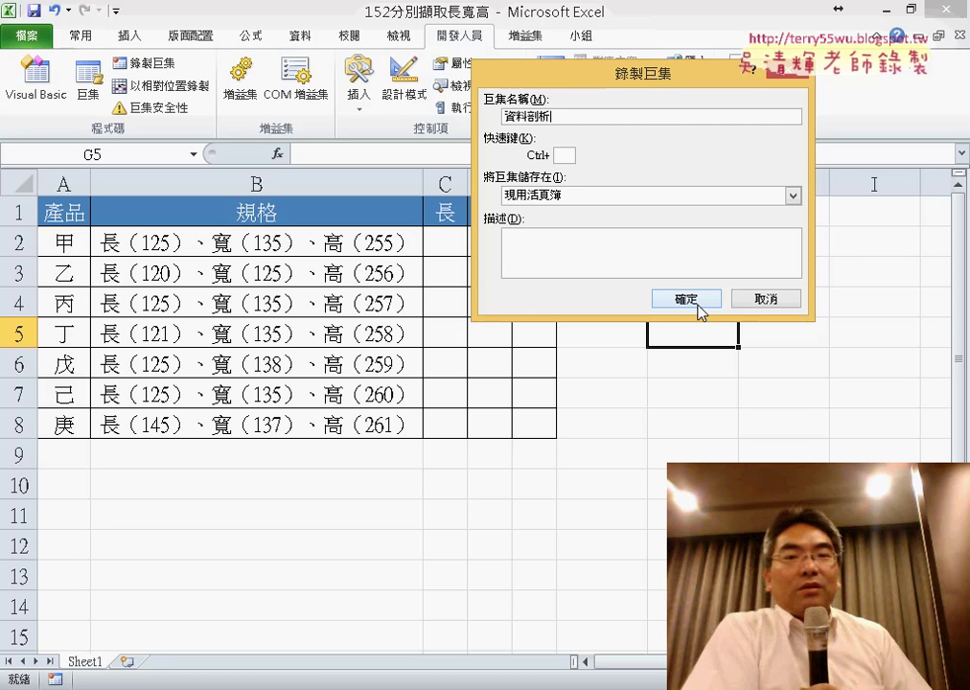
double_click(557, 116)
drag(543, 82, 347, 149)
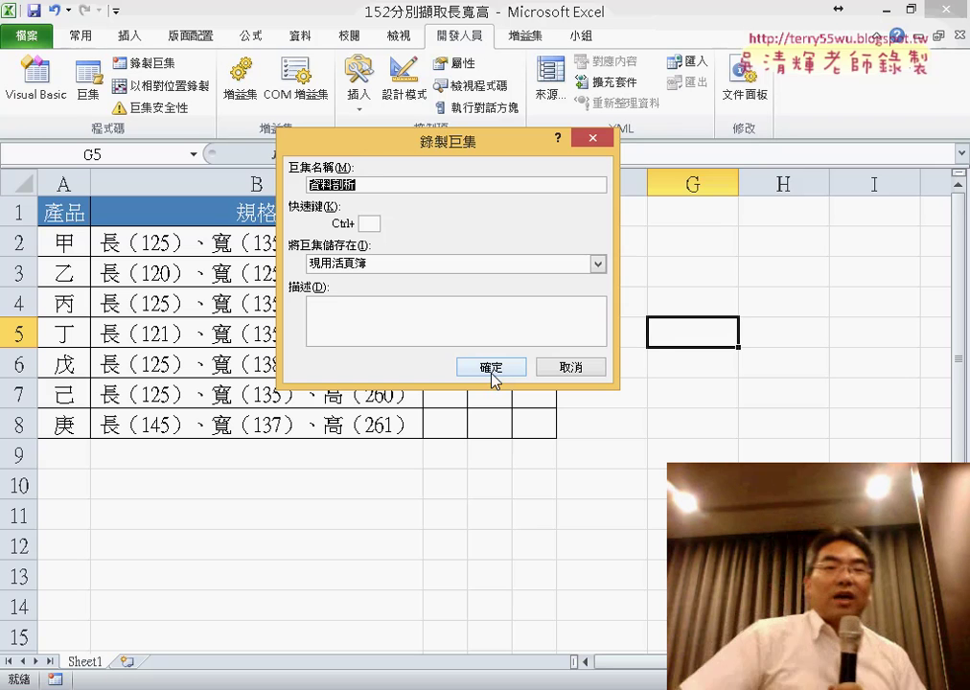
click(492, 376)
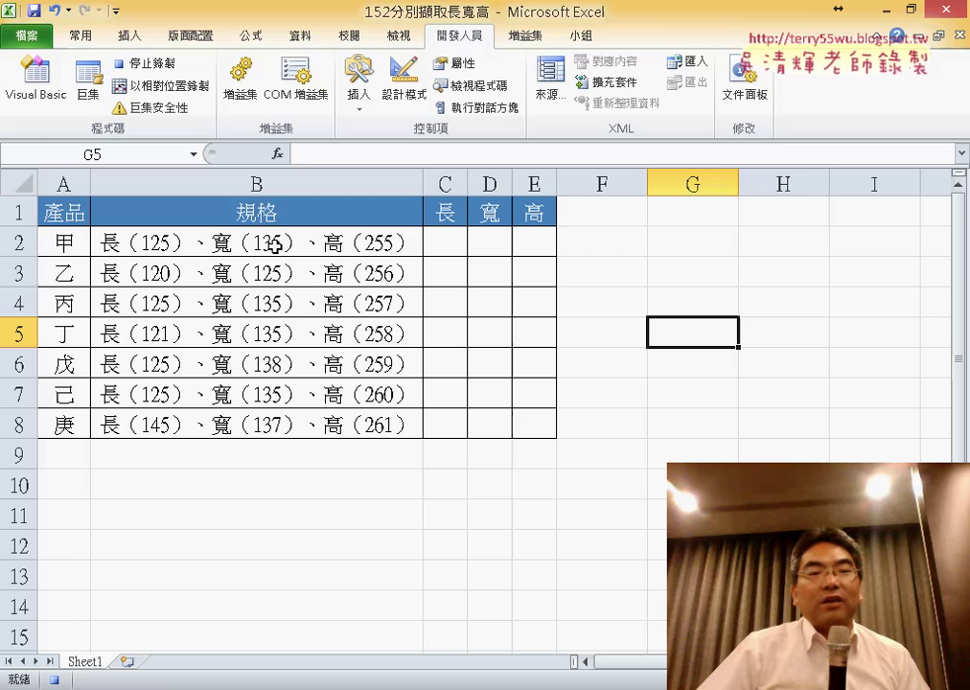
Split B2:B8 by fixed width, placing column breaks after the 長 and 高 values
drag(273, 246, 243, 424)
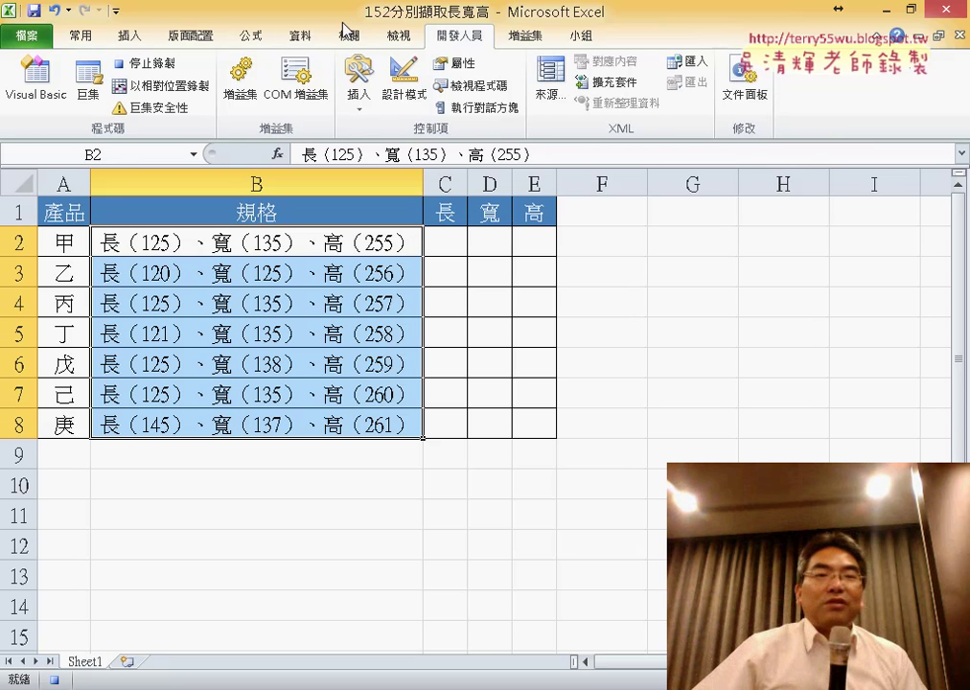
click(300, 35)
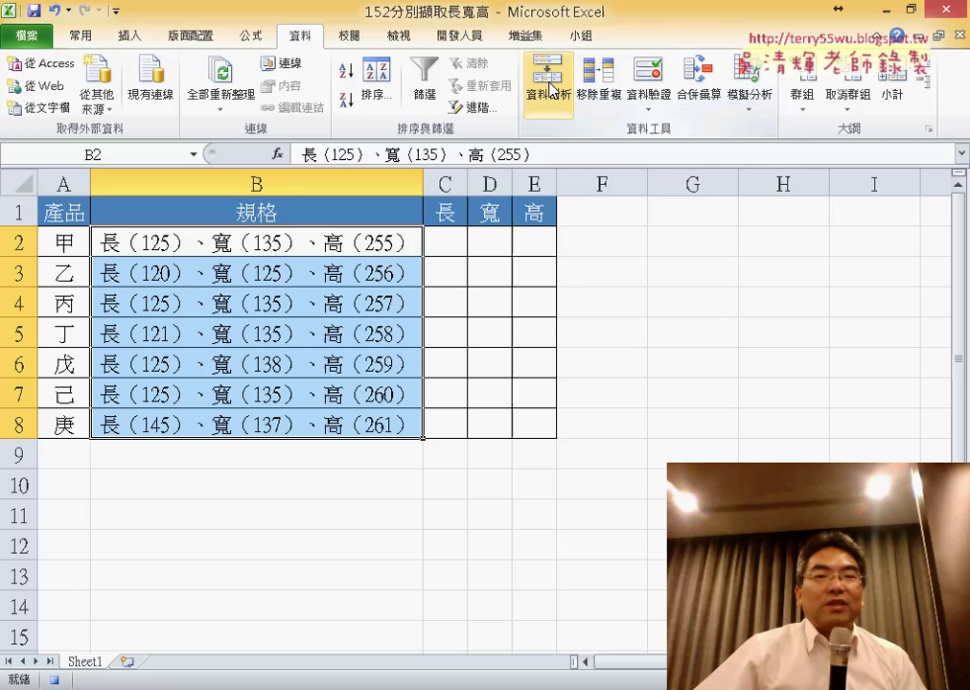
click(552, 85)
click(315, 211)
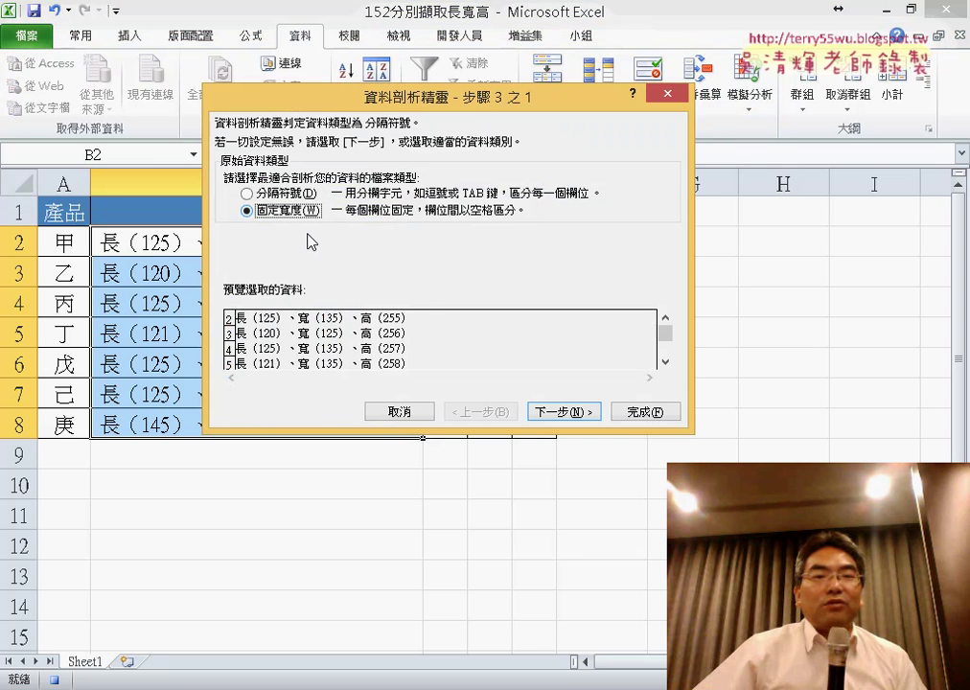
click(562, 412)
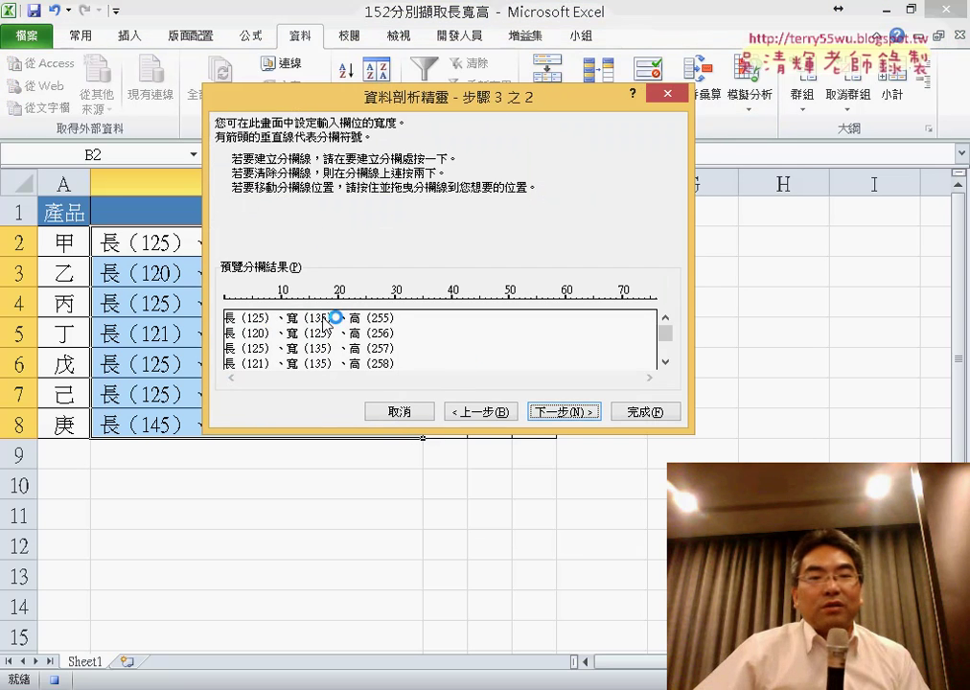
click(264, 305)
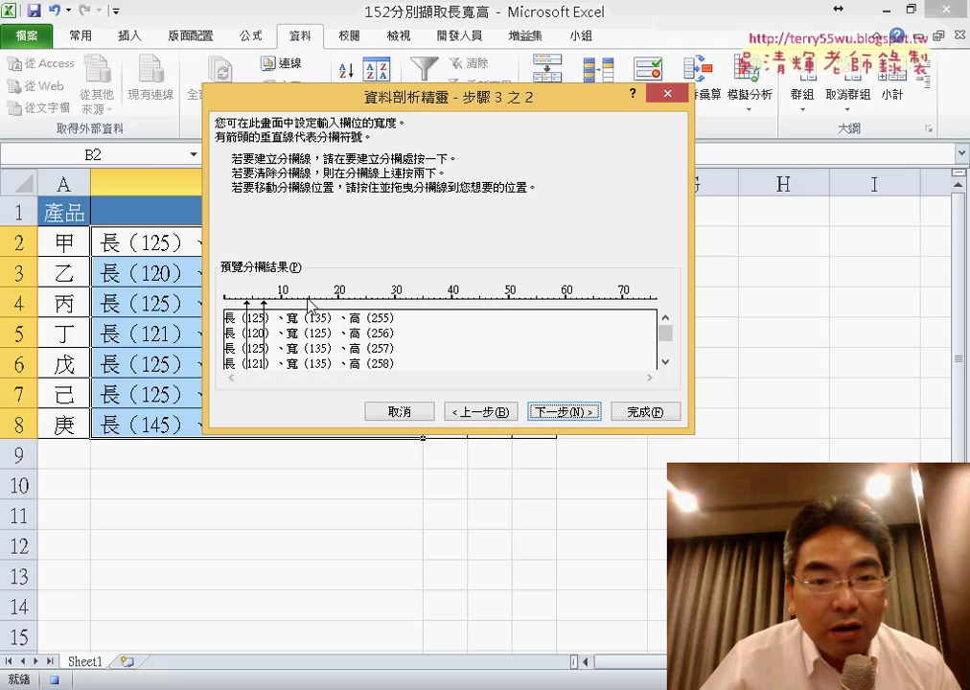
click(388, 305)
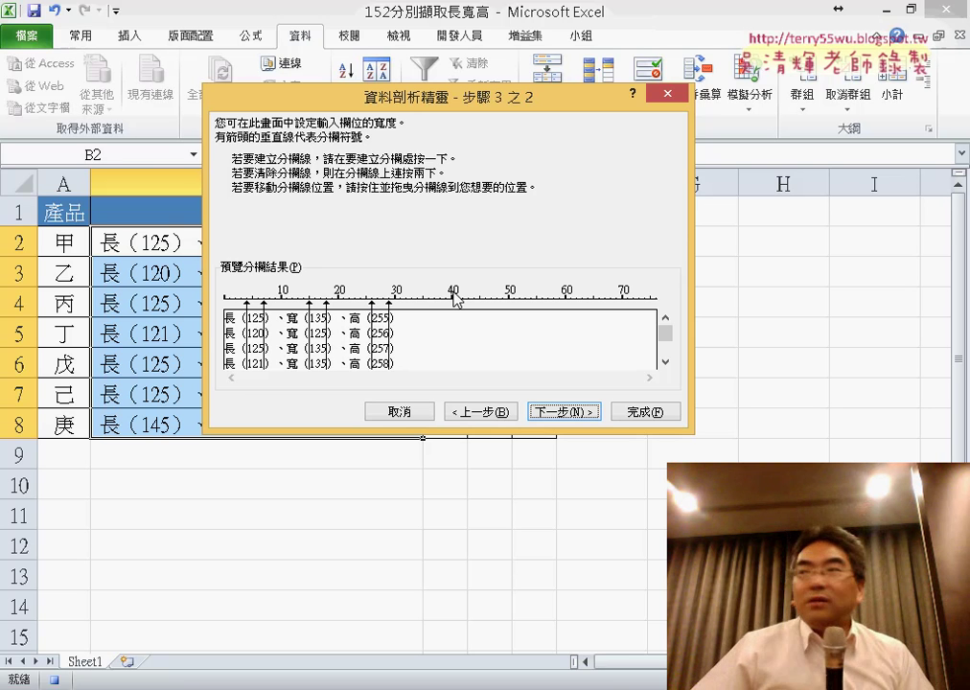
click(573, 412)
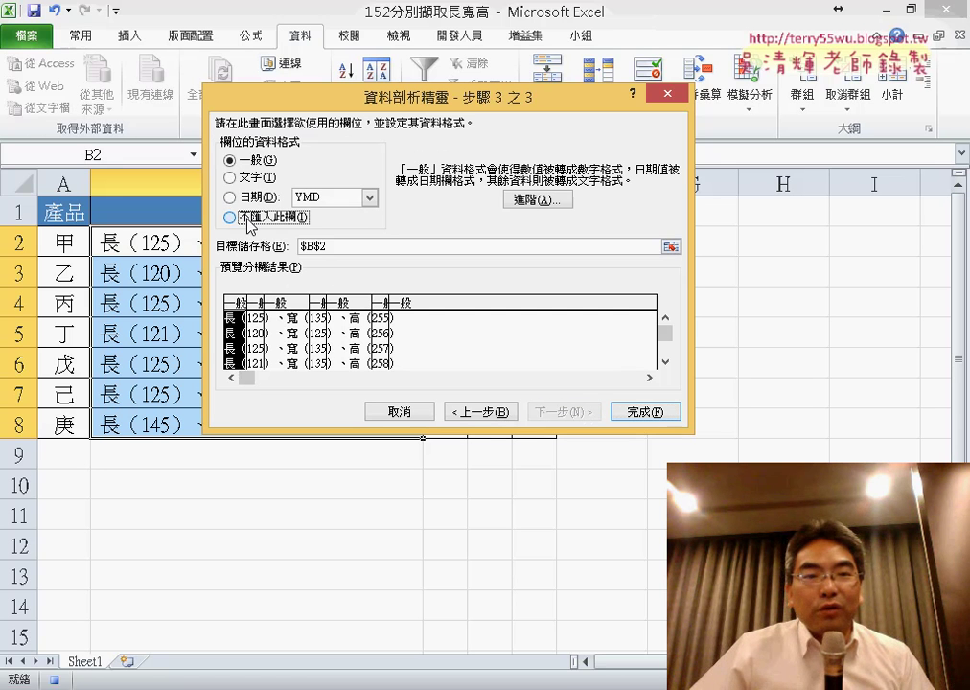
Mark the first, third, fourth and last columns Do not import, set destination $C$2, and finish
click(231, 217)
click(286, 335)
click(231, 217)
click(347, 336)
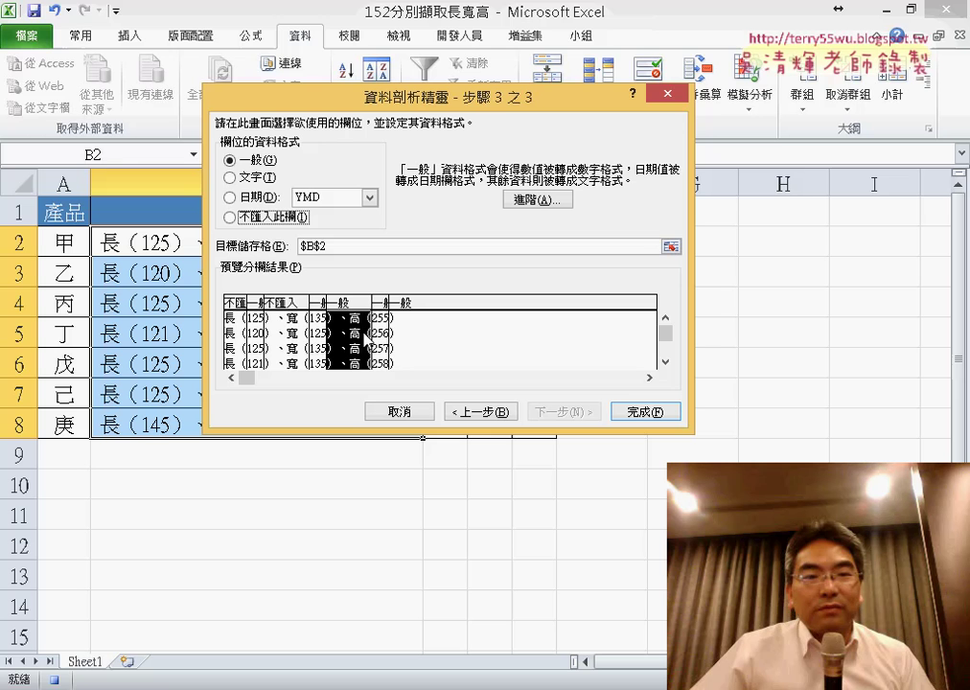
click(285, 218)
click(422, 352)
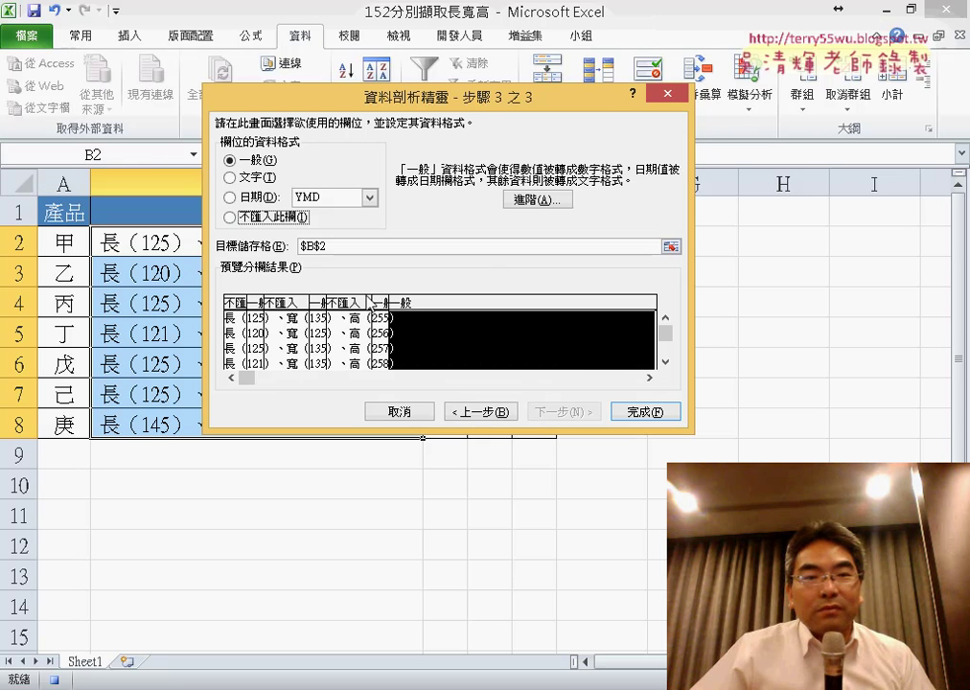
click(269, 218)
drag(431, 96, 724, 109)
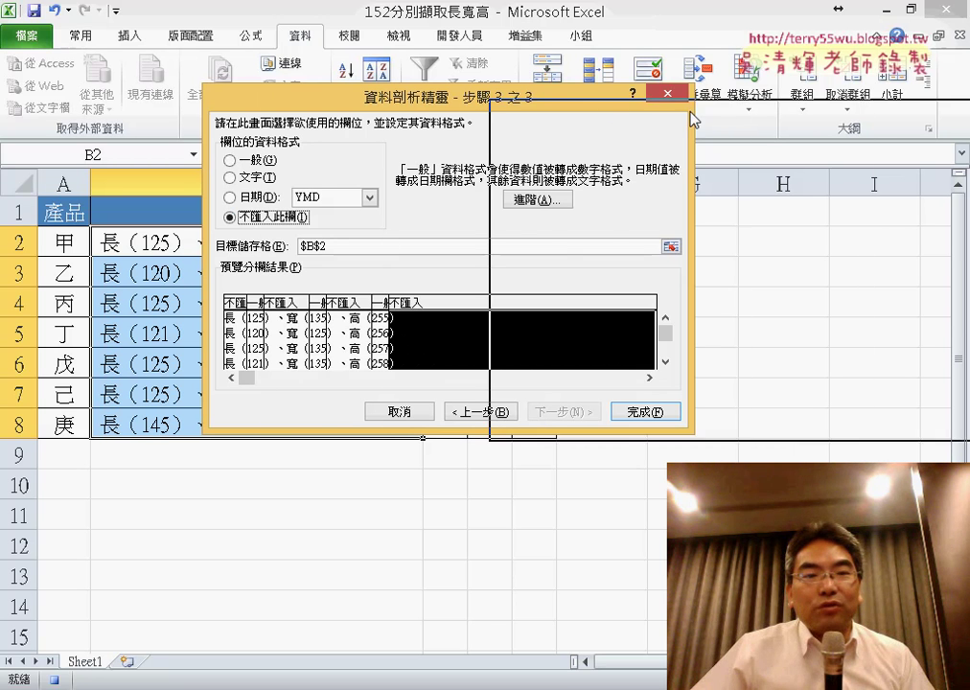
click(452, 244)
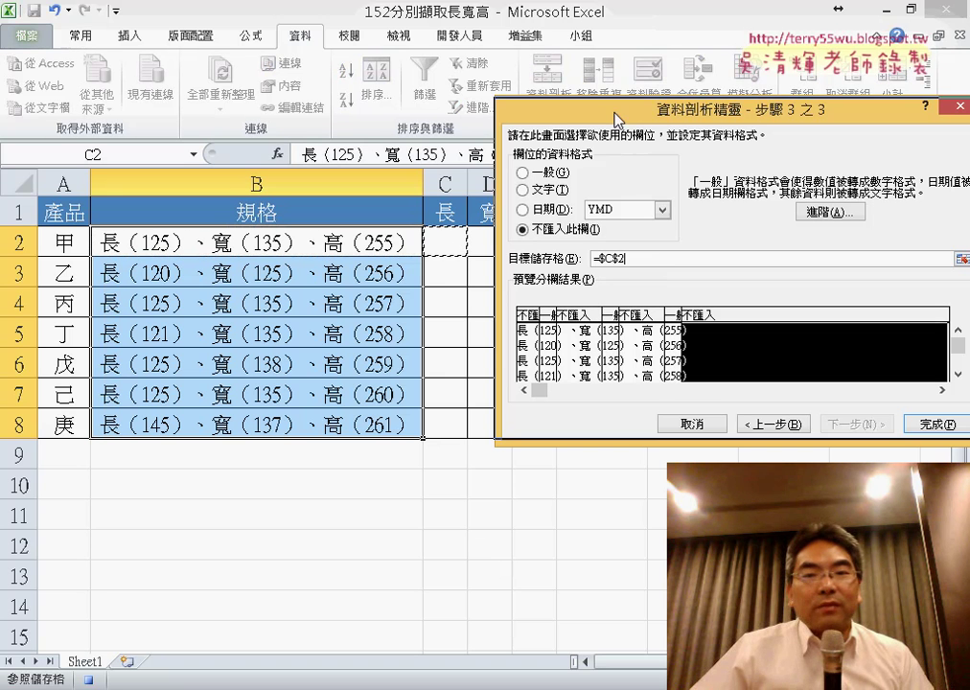
drag(575, 108, 251, 101)
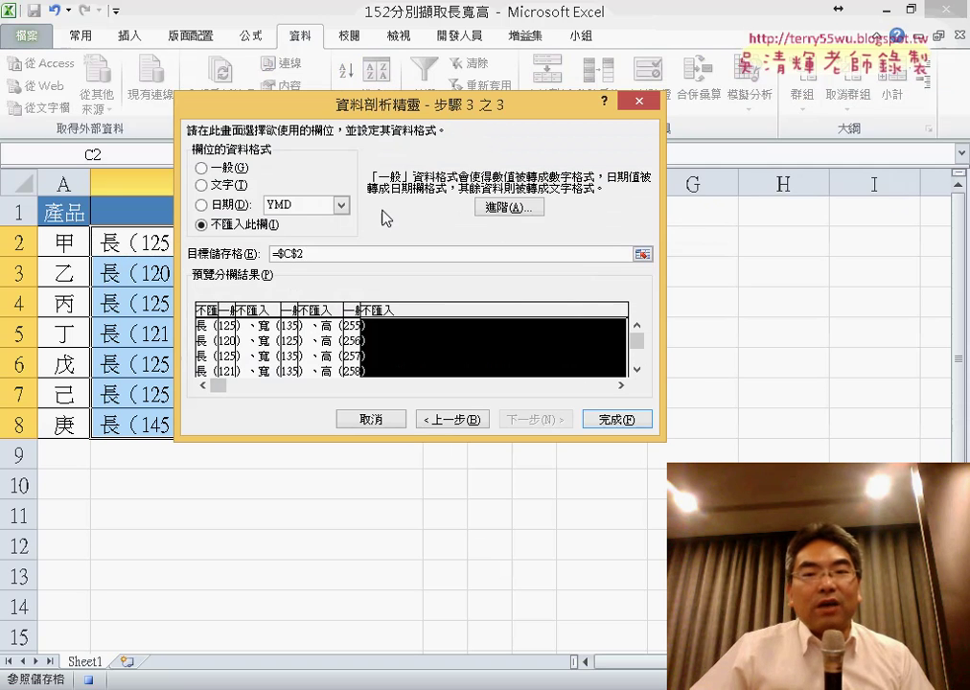
click(623, 422)
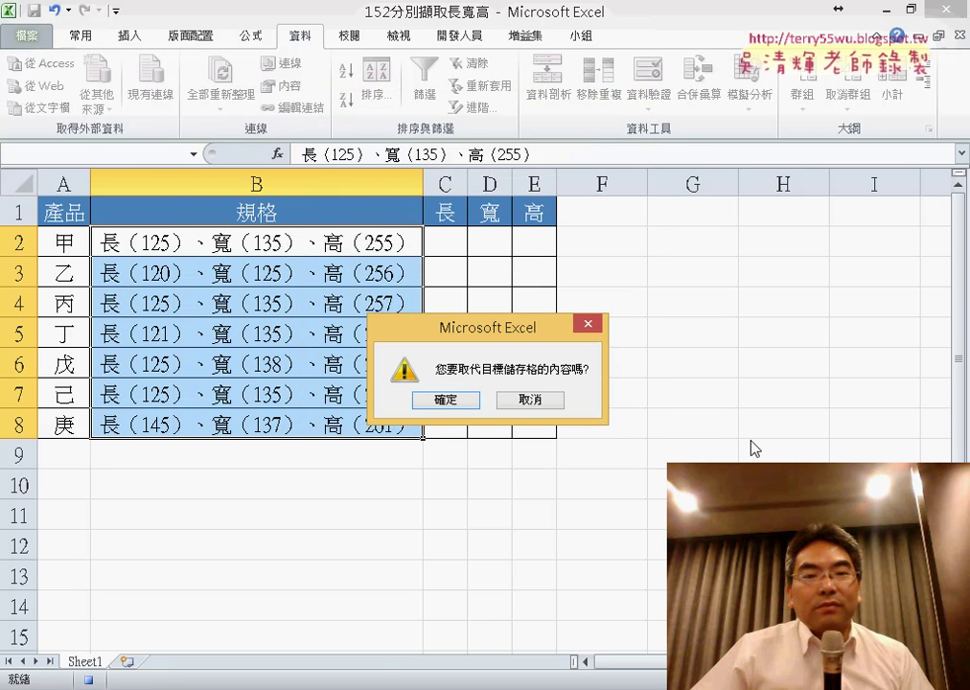
Confirm replacing the cells, stop the 資料剖析 recording, and delete the values in C2:E8
click(457, 406)
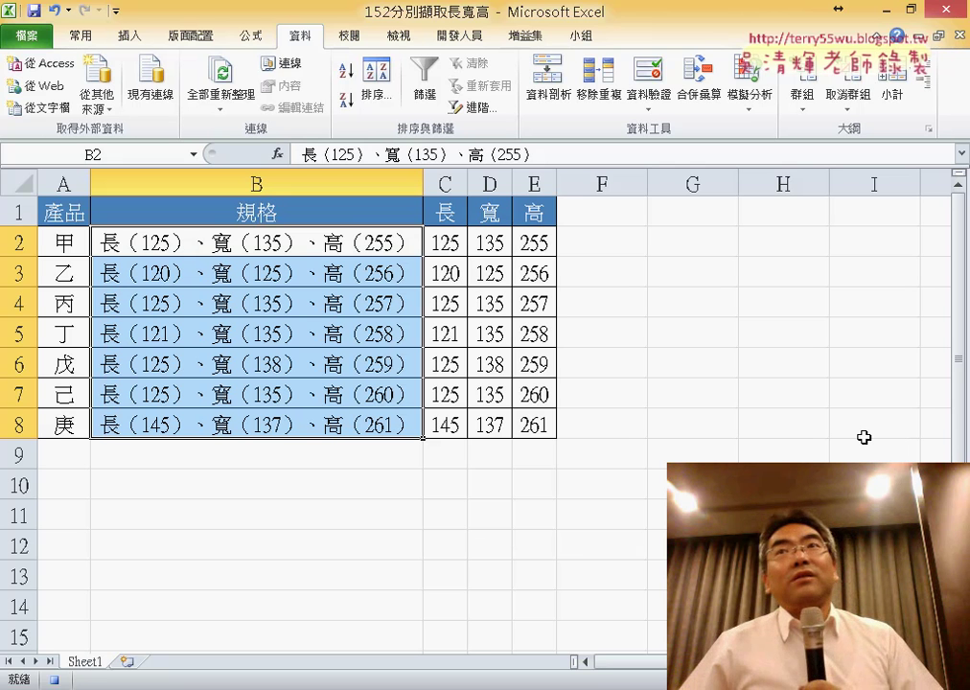
click(467, 40)
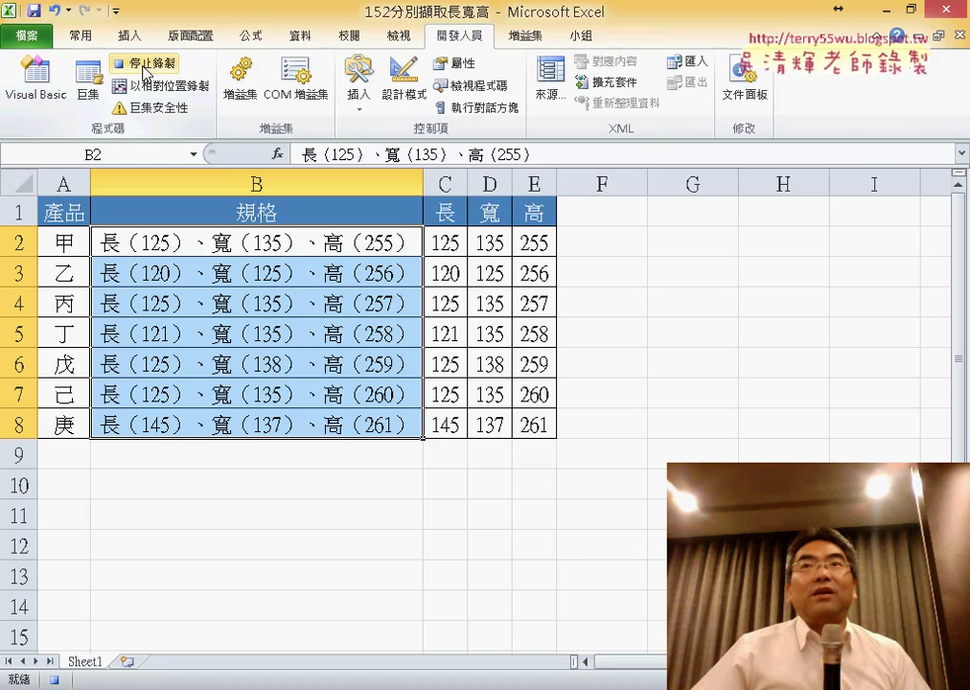
click(146, 64)
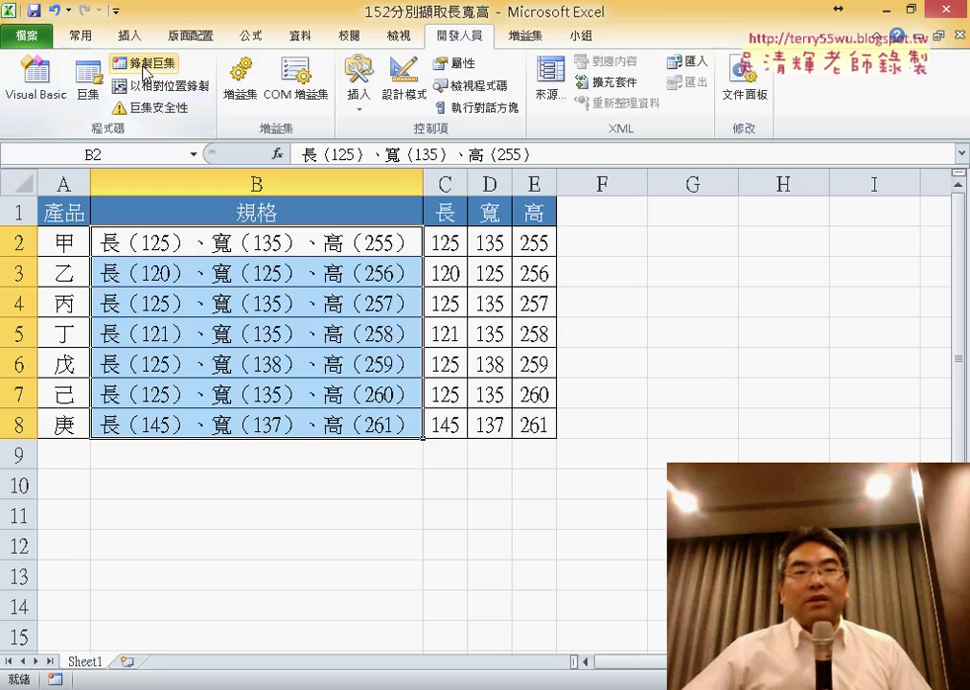
mouse_move(447, 246)
mouse_down()
mouse_move(517, 329)
mouse_move(542, 428)
mouse_up()
key(Delete)
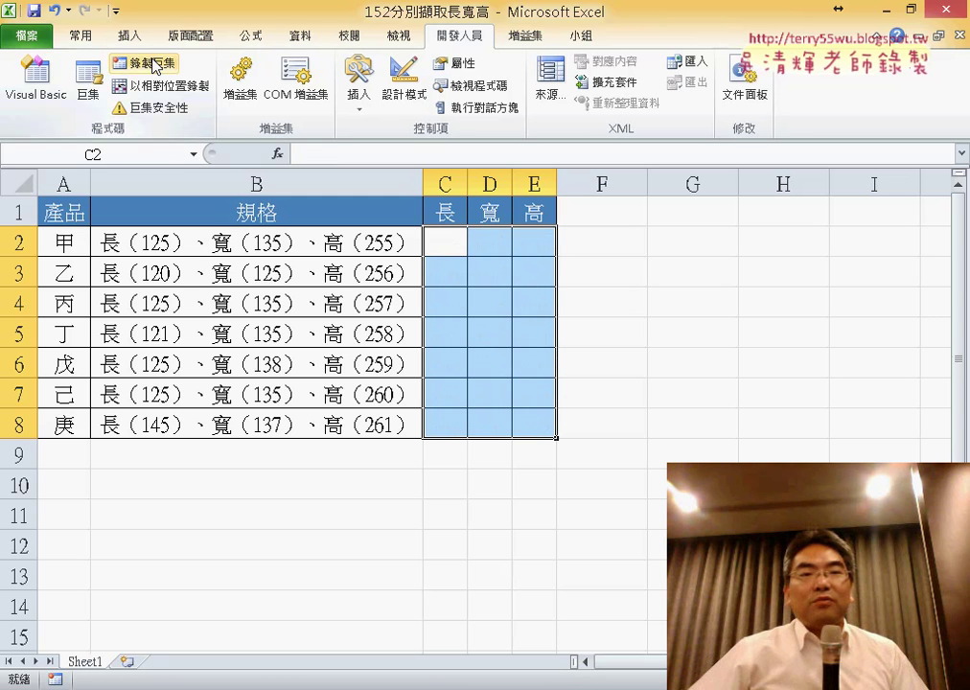
Run 資料剖析 from the Macros list and confirm overwriting the 長/寬/高 cells
click(91, 89)
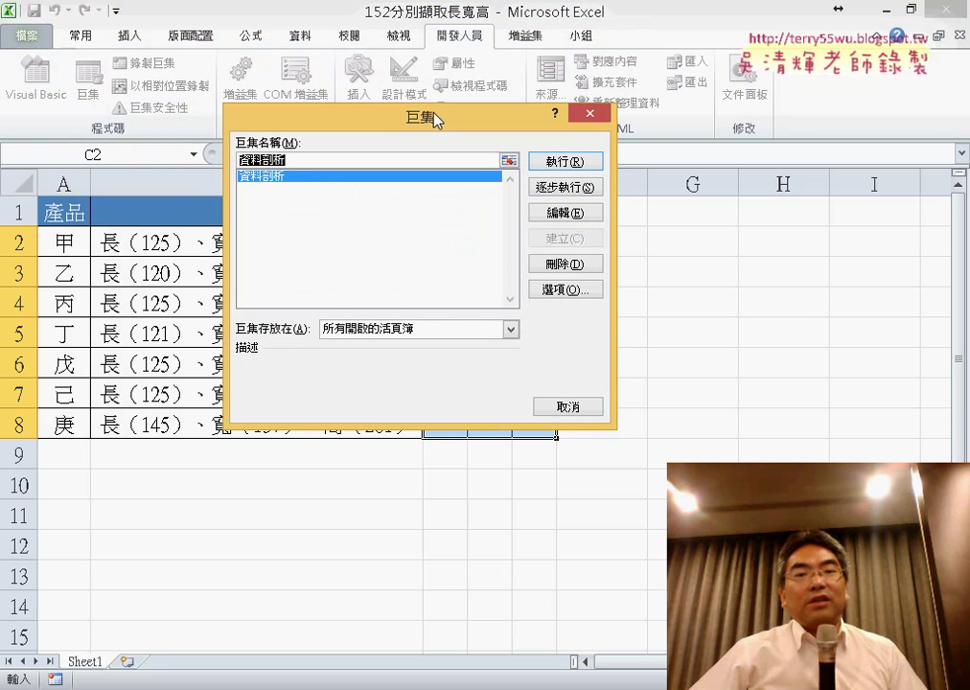
mouse_move(436, 120)
mouse_down()
mouse_move(230, 130)
mouse_move(821, 113)
mouse_up()
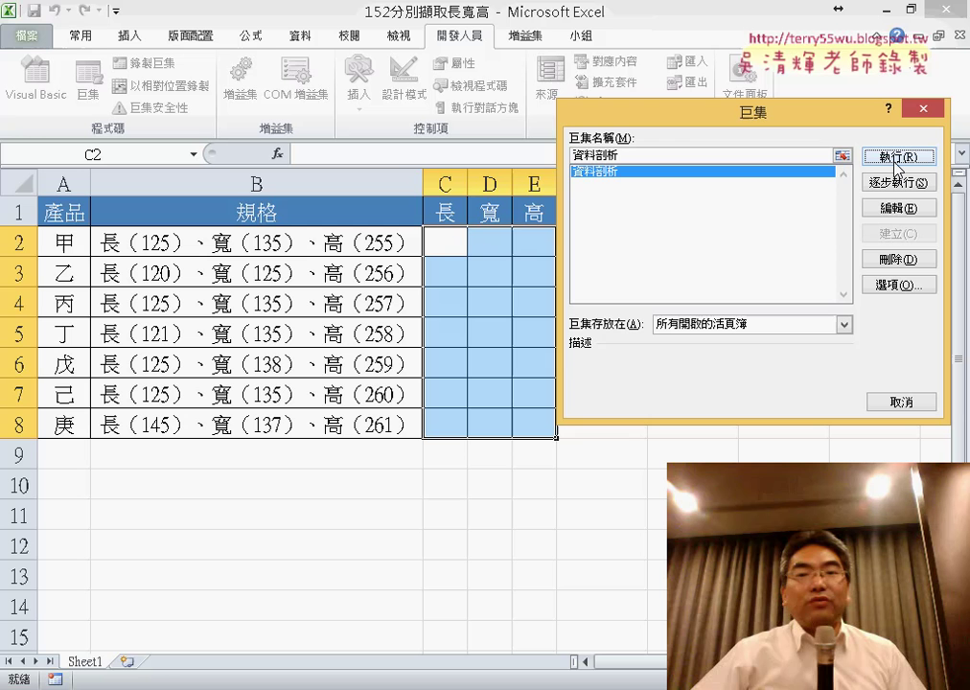
click(898, 163)
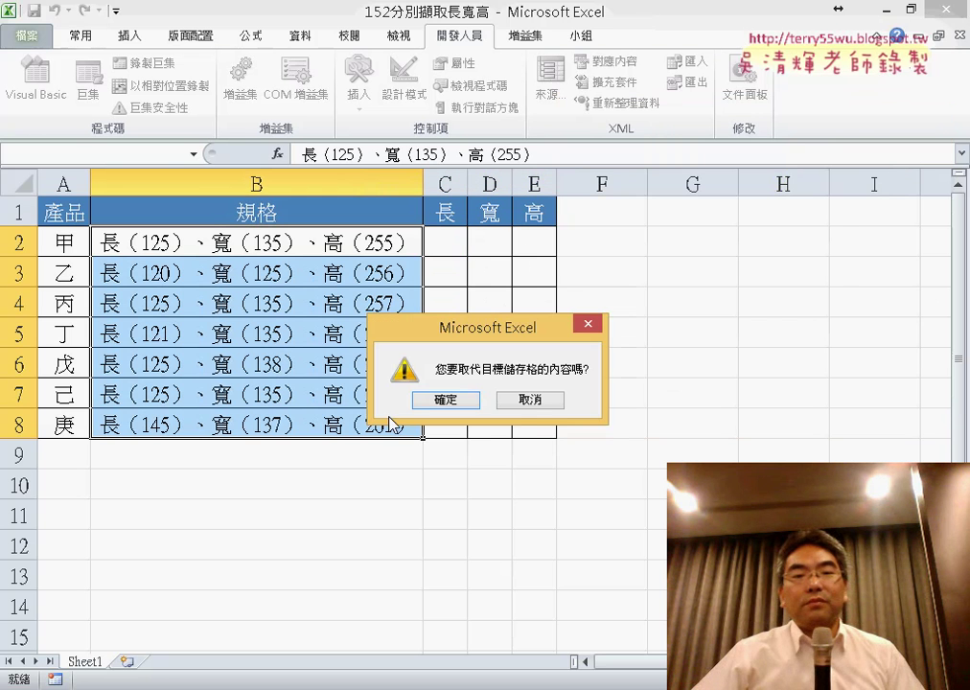
click(429, 401)
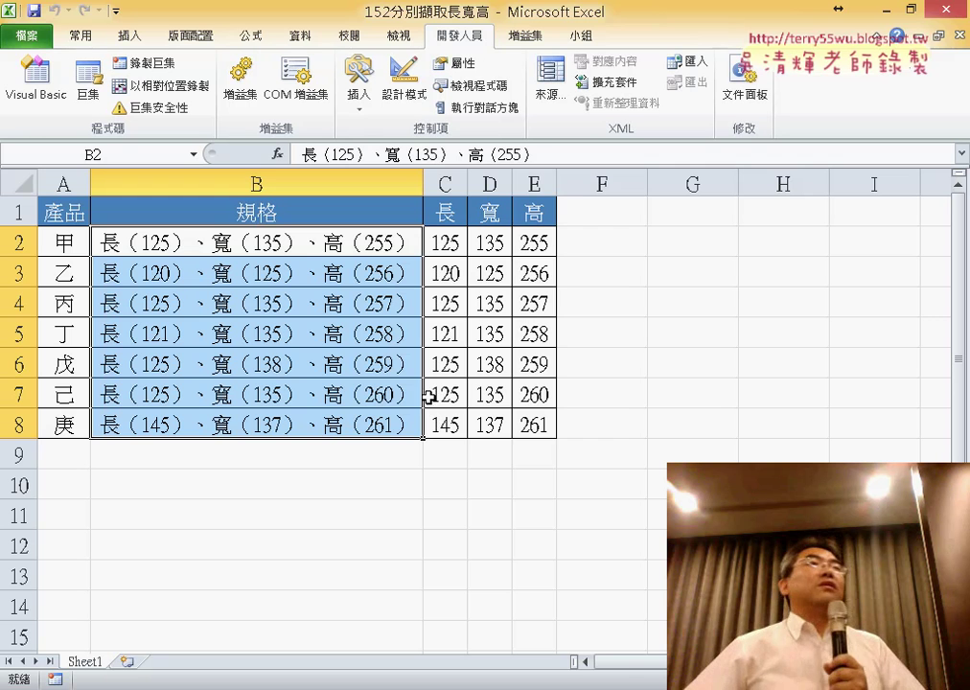
Delete C2:E8 as a test, restore it with Ctrl+Z, and select G4
drag(451, 244, 533, 423)
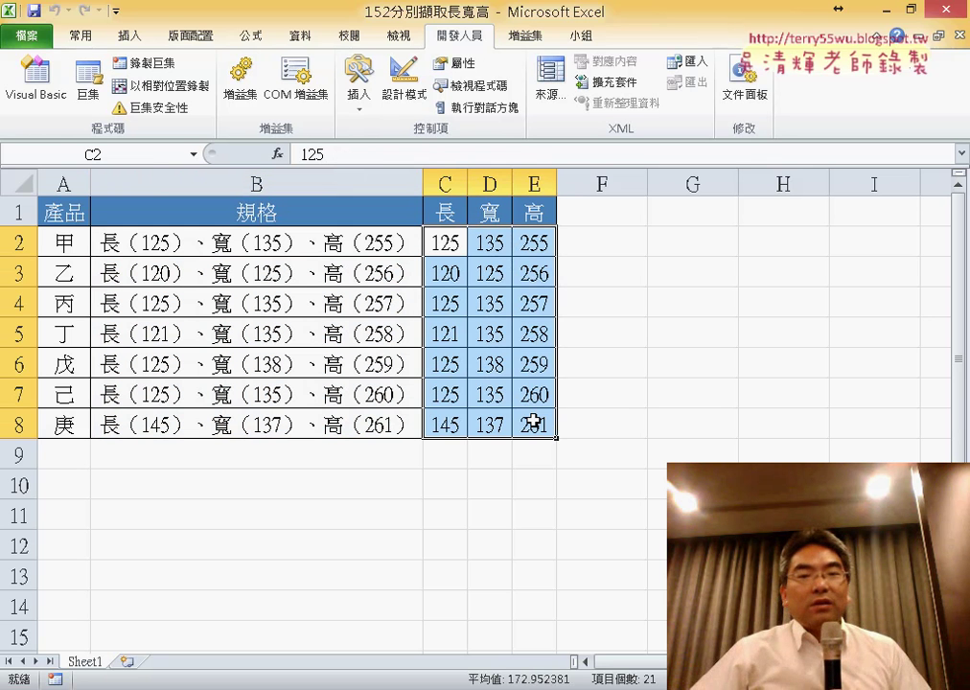
key(Delete)
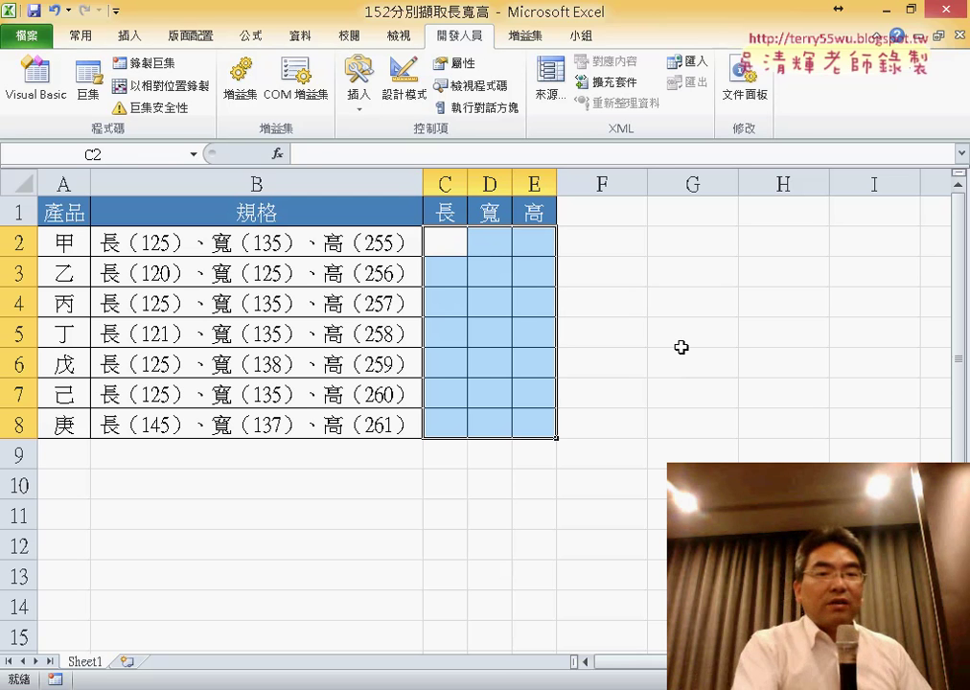
key(ctrl+z)
click(735, 308)
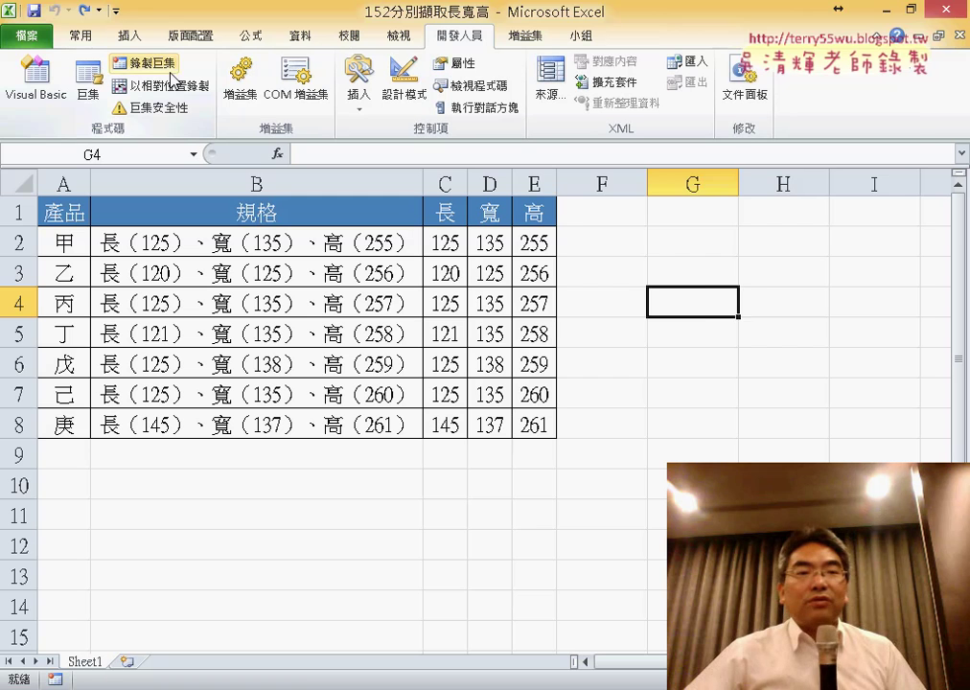
Open Record Macro and type 清除 as the second macro's name
click(146, 63)
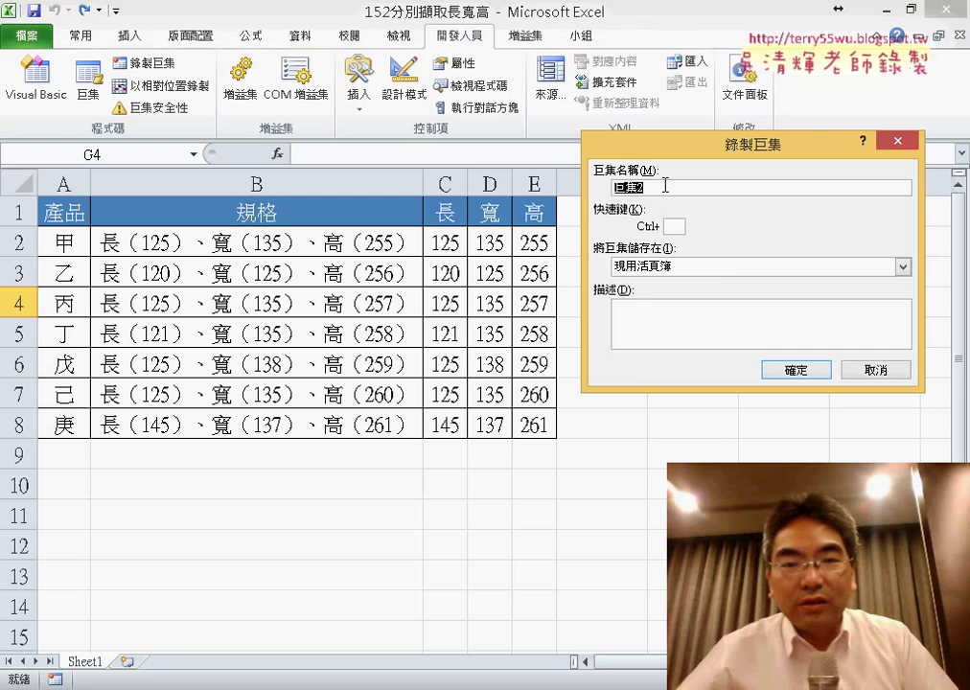
text(ㄑㄧ)
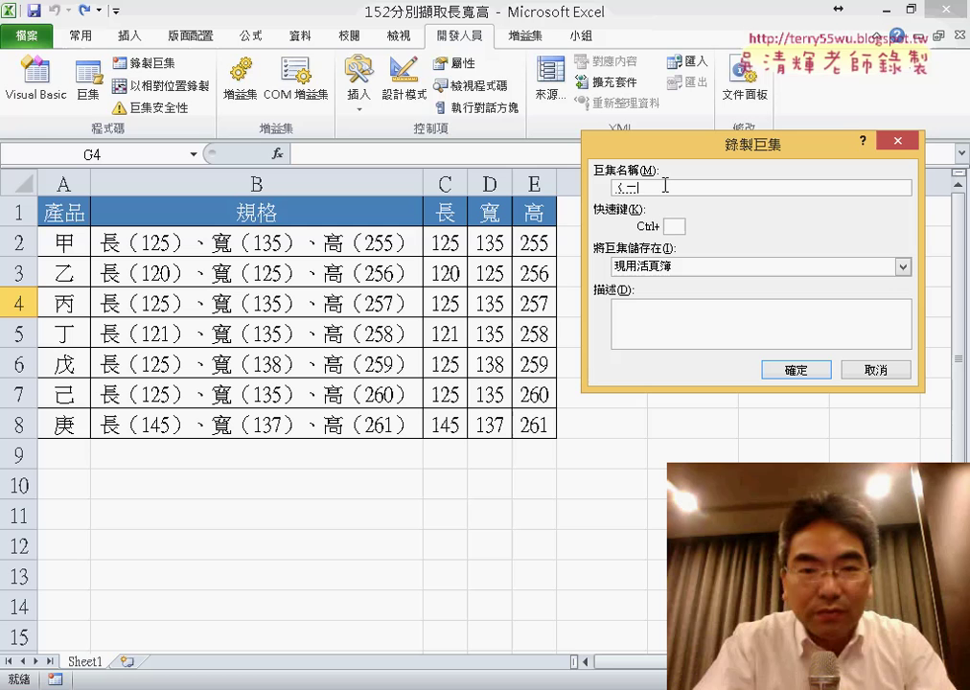
text(ㄥ)
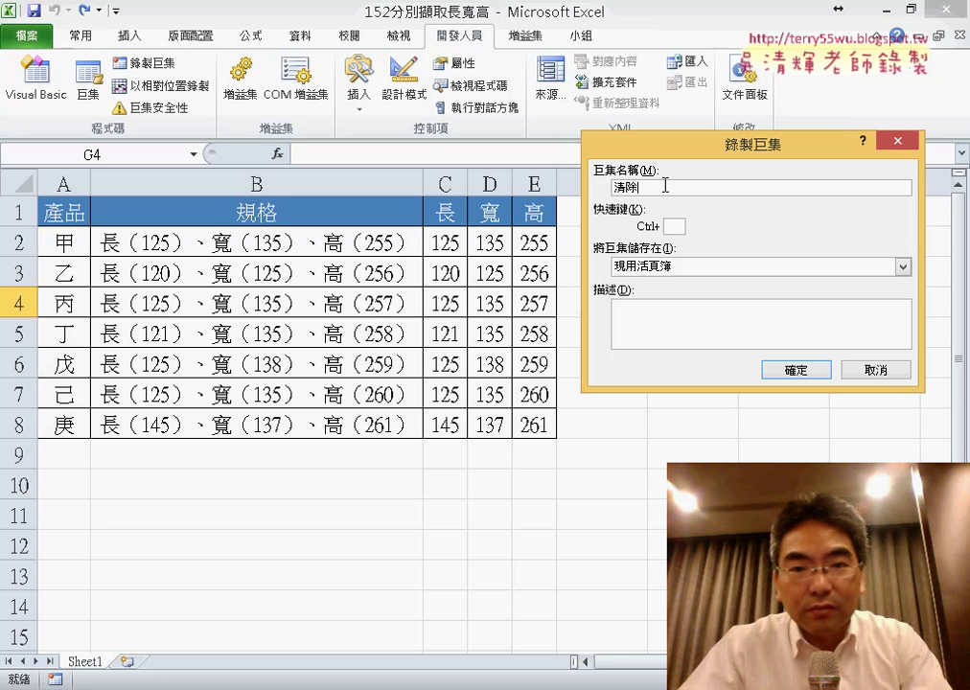
Record 清除 as selecting C2:E8 and deleting its values, then stop recording
click(805, 372)
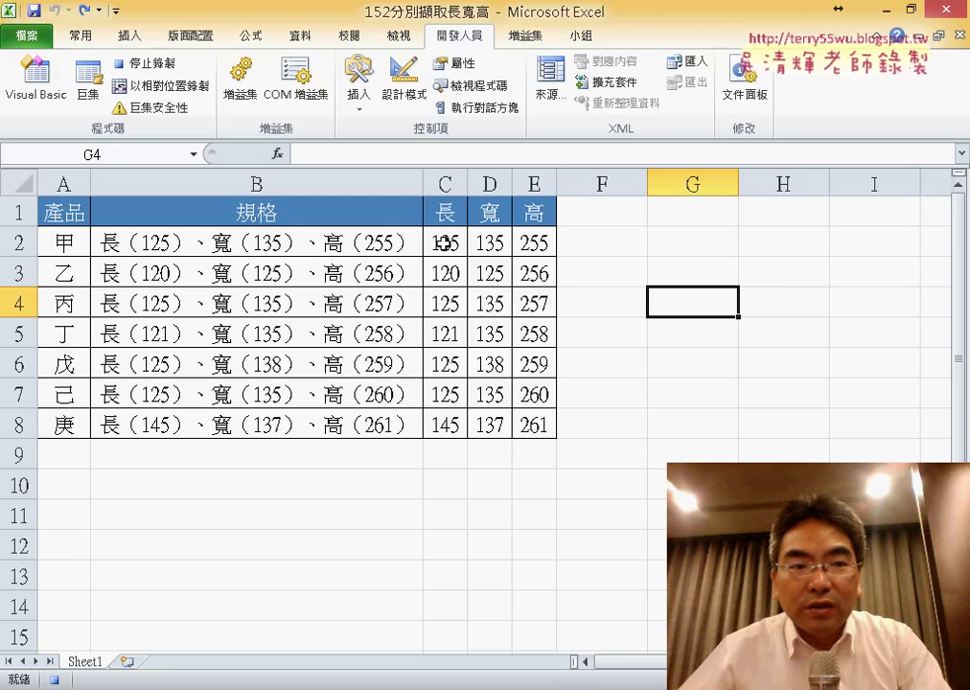
drag(444, 243, 533, 423)
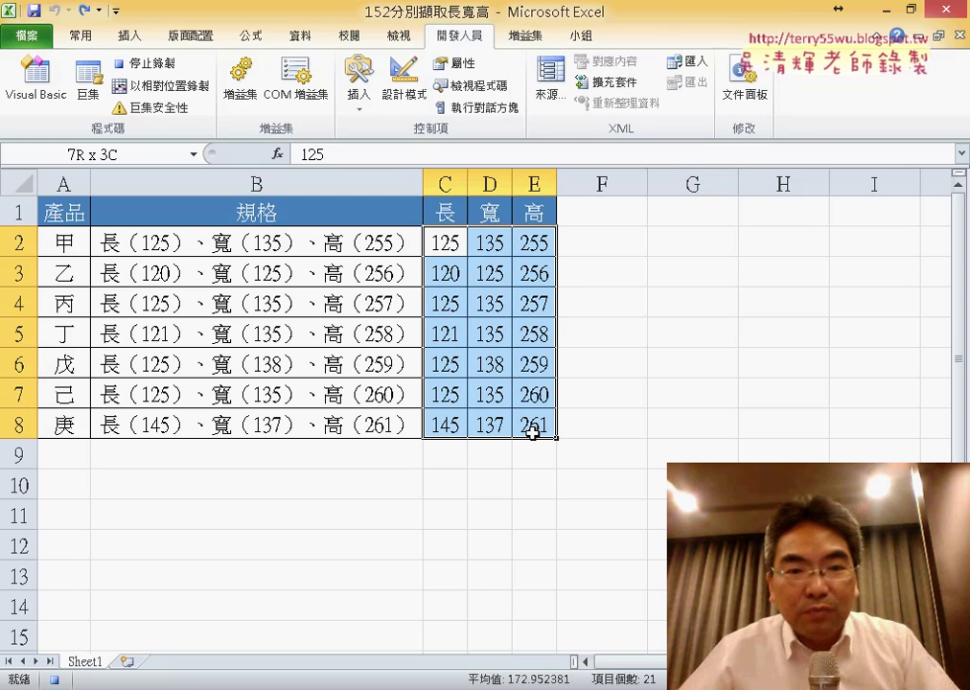
key(Delete)
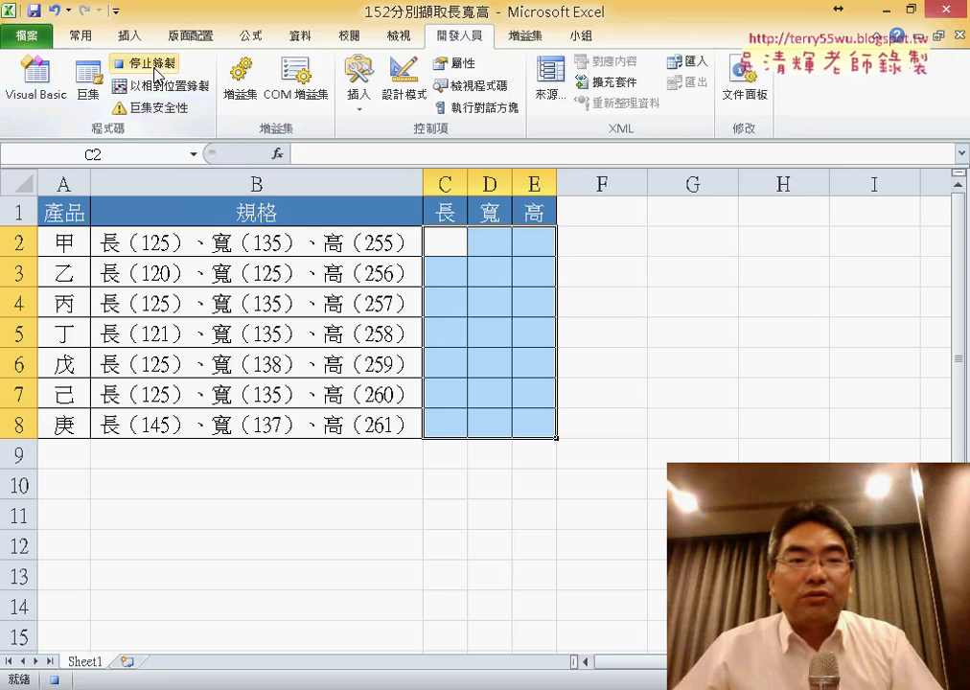
click(156, 72)
click(88, 81)
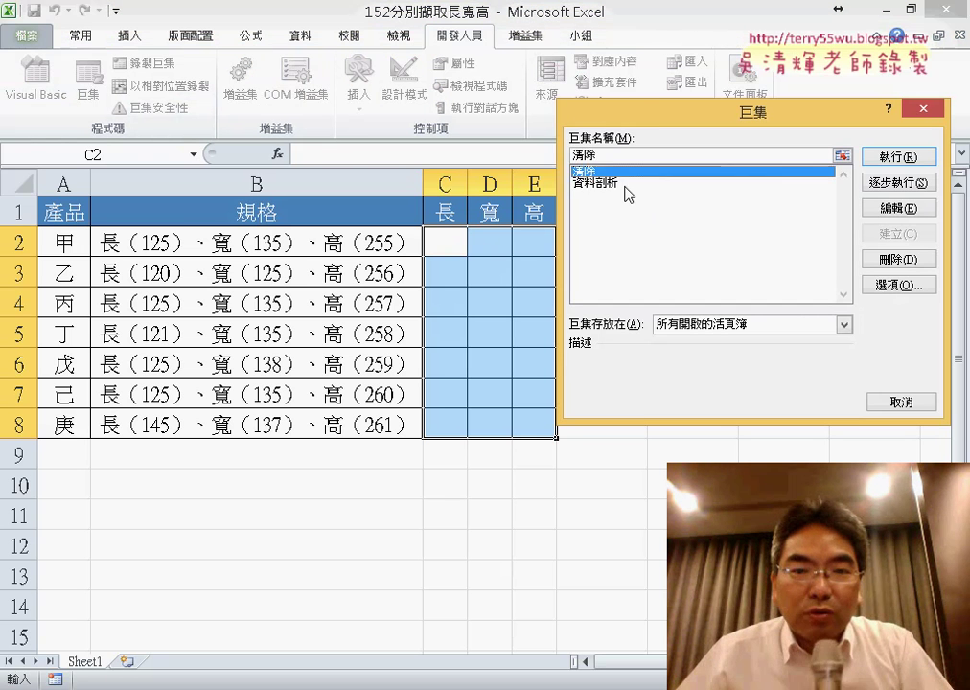
click(626, 183)
click(901, 157)
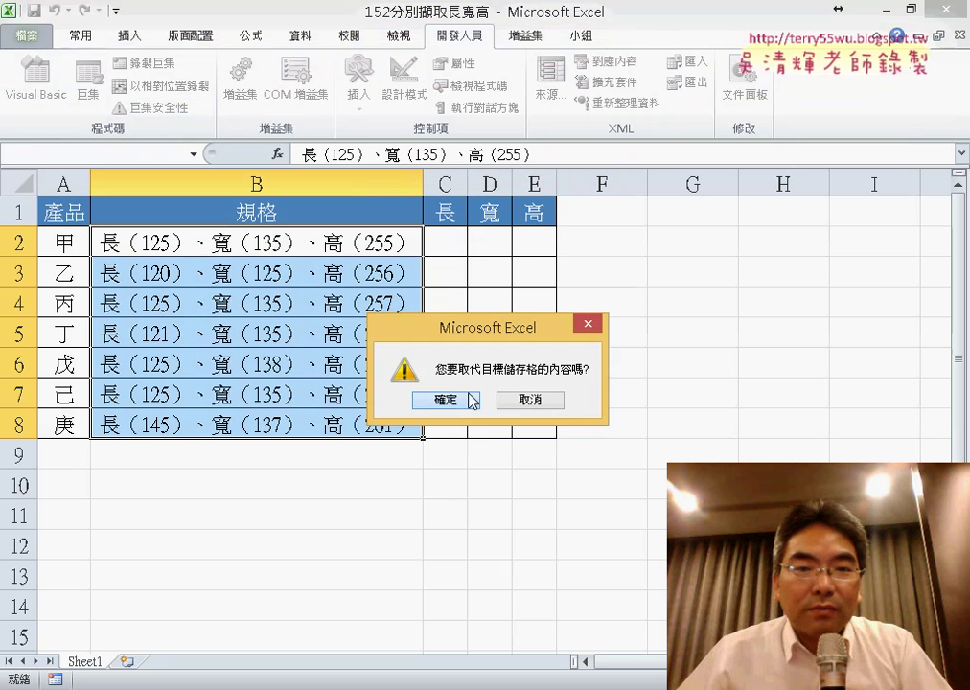
click(468, 396)
click(91, 98)
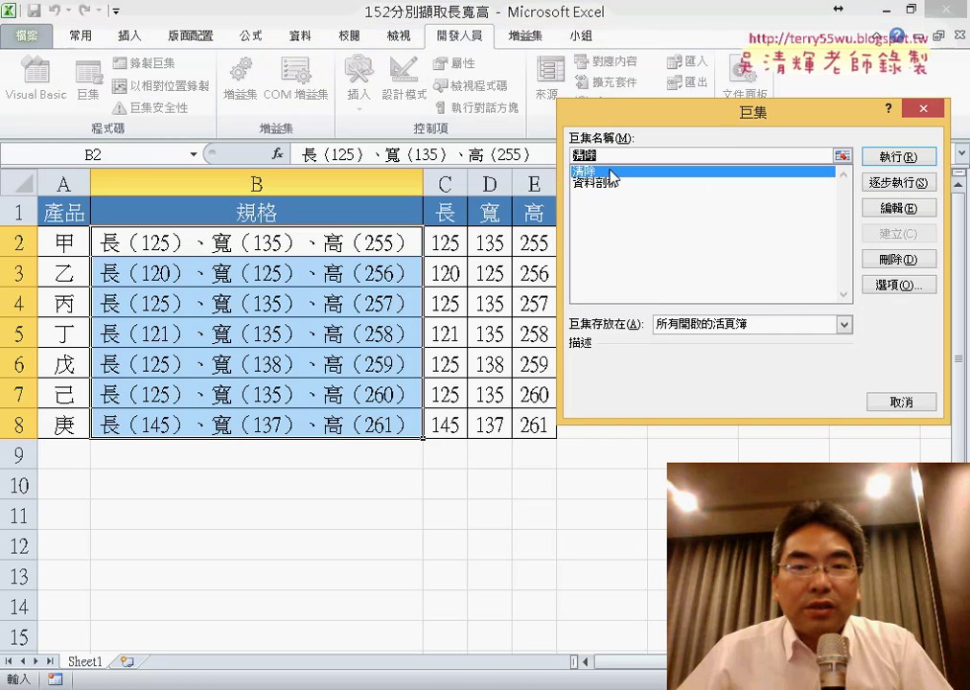
click(911, 157)
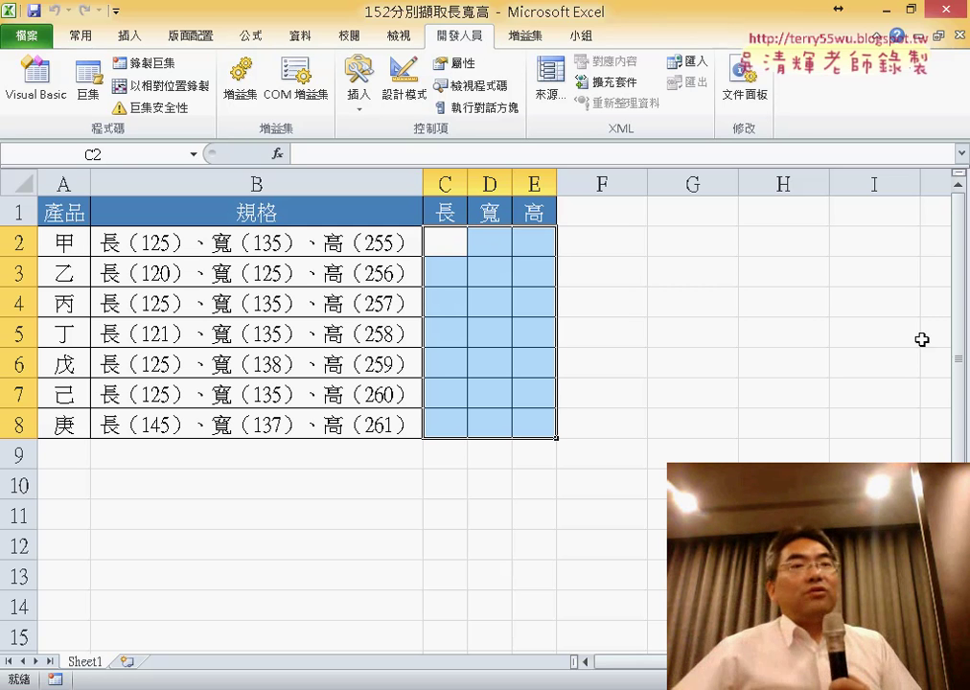
click(88, 81)
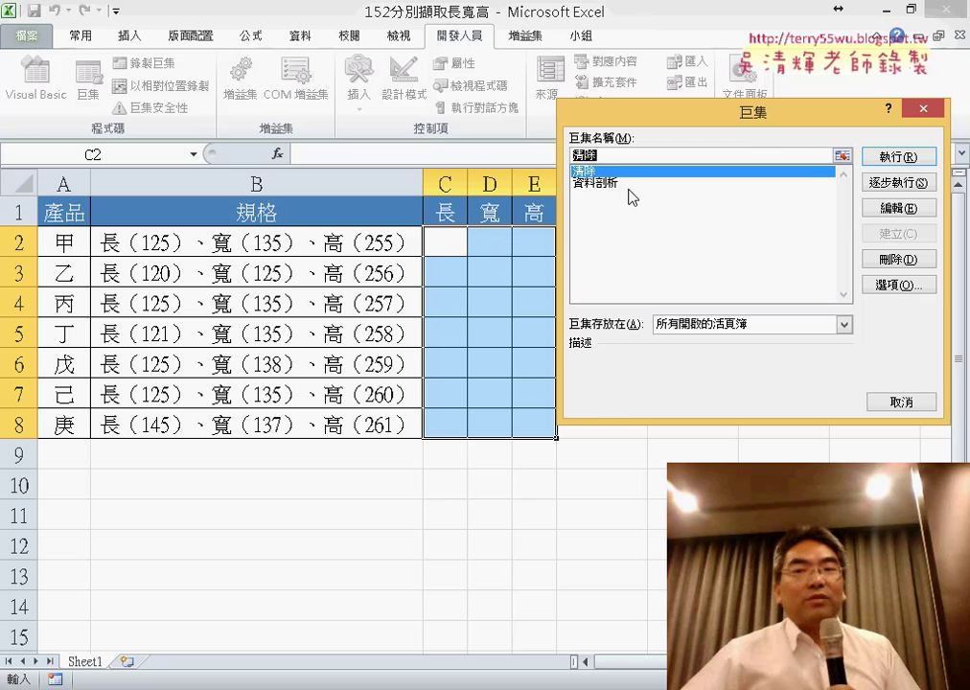
click(921, 110)
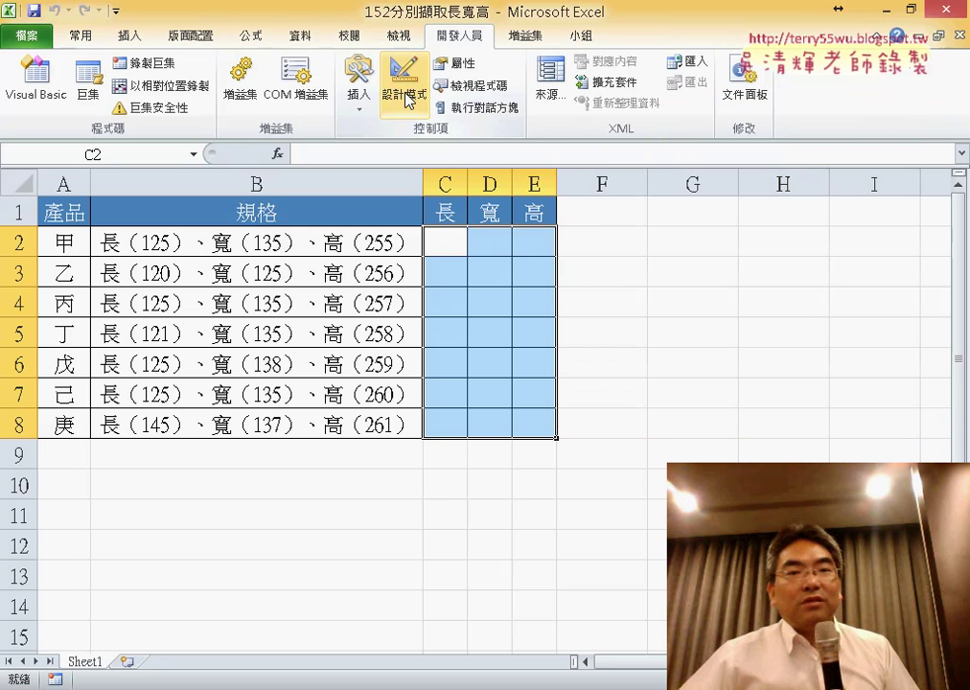
Draw a Form Controls button across F1 to H2, bringing up the 指定巨集 dialog
click(360, 96)
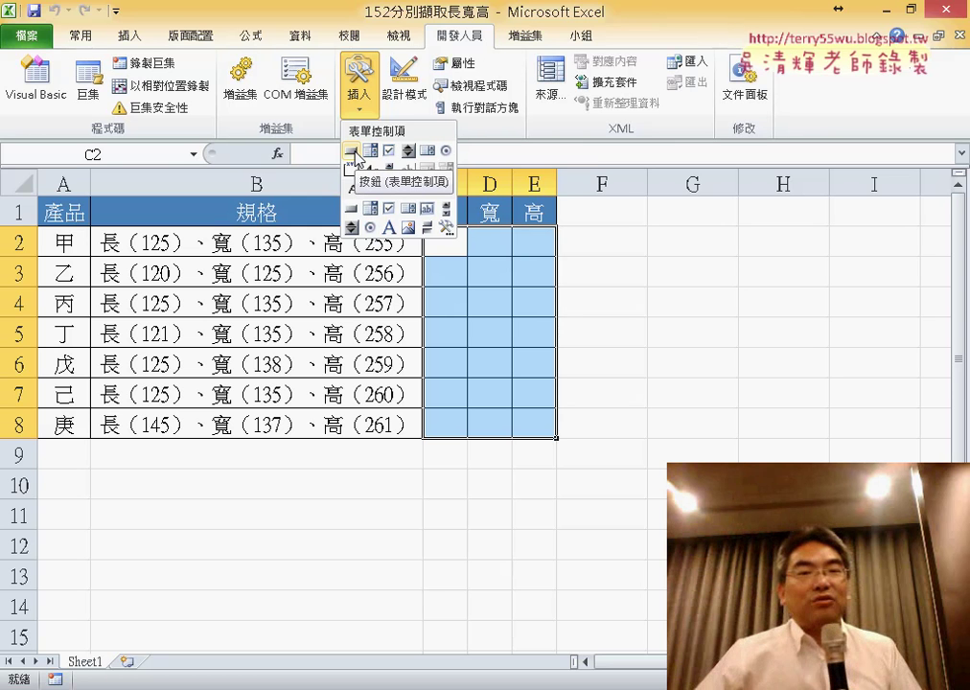
click(353, 153)
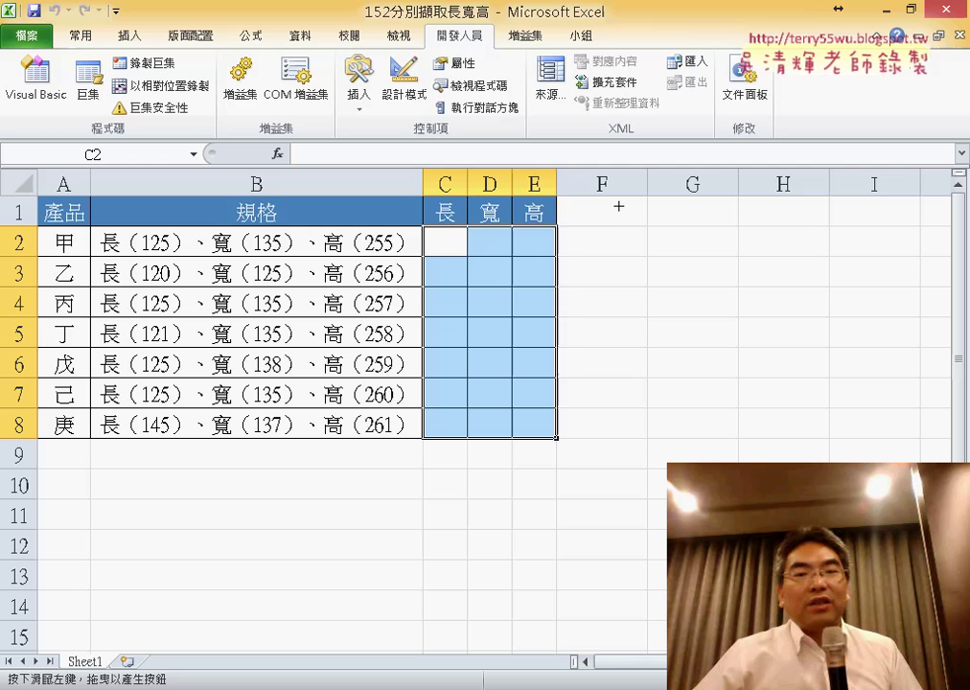
mouse_move(612, 203)
mouse_down()
mouse_move(809, 256)
mouse_move(796, 251)
mouse_up()
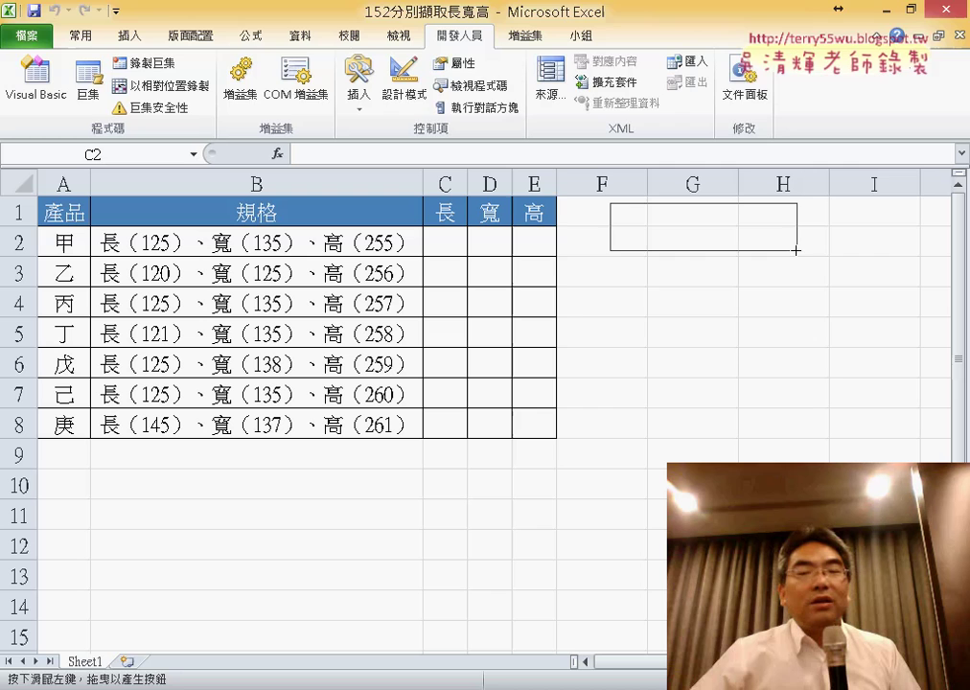
drag(796, 250, 795, 250)
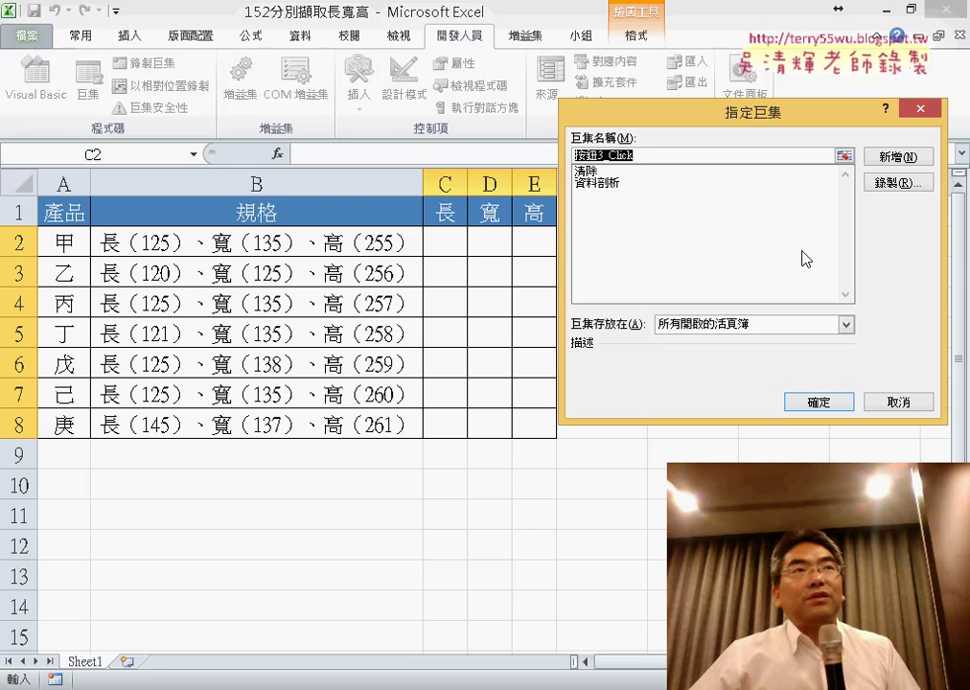
Assign the 資料剖析 macro to the new button
click(615, 184)
double_click(633, 157)
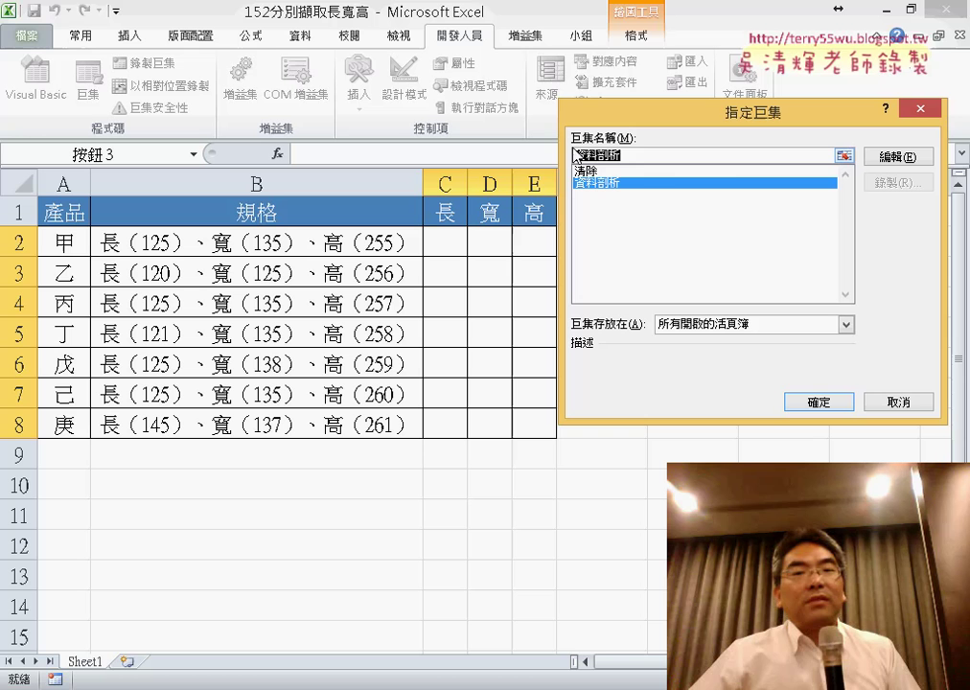
right_click(626, 157)
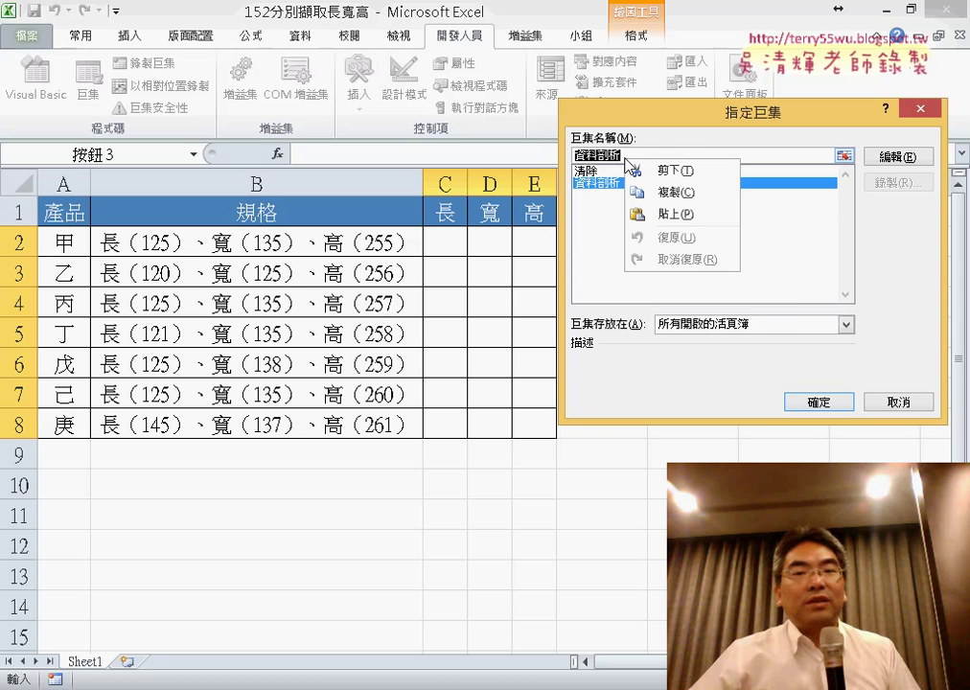
click(665, 193)
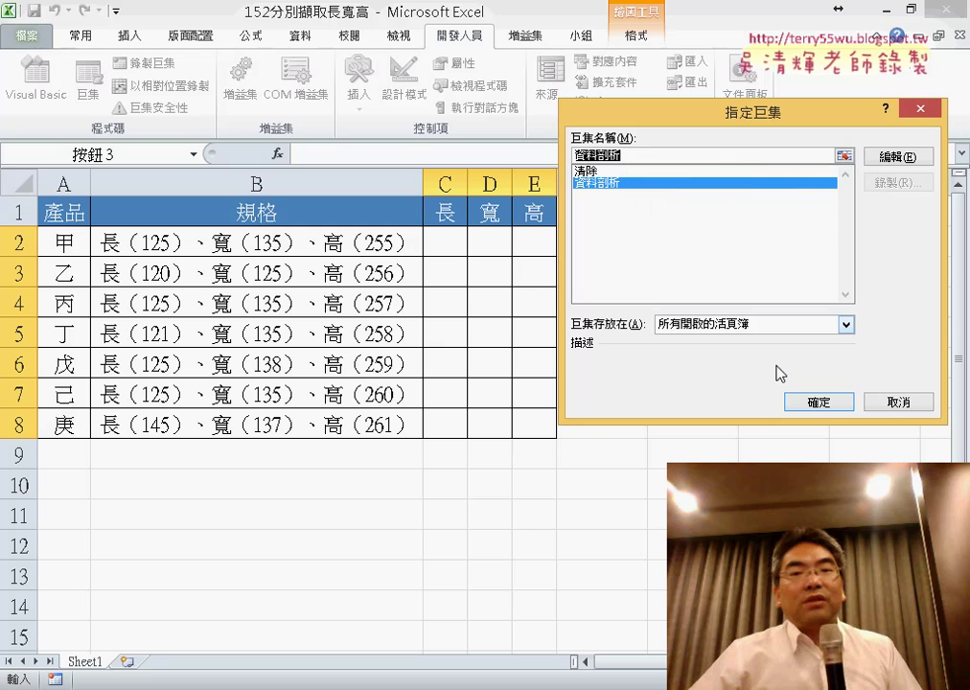
click(822, 404)
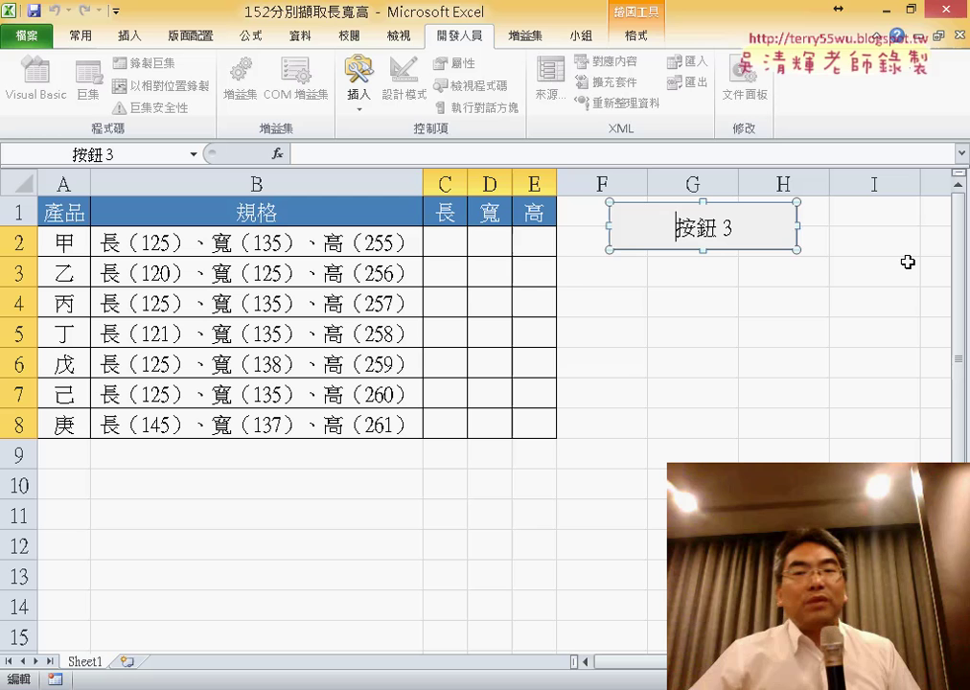
Replace the default button caption 按鈕 3 with 資料剖析
key(BackSpace)
key(BackSpace)
key(BackSpace)
key(Delete)
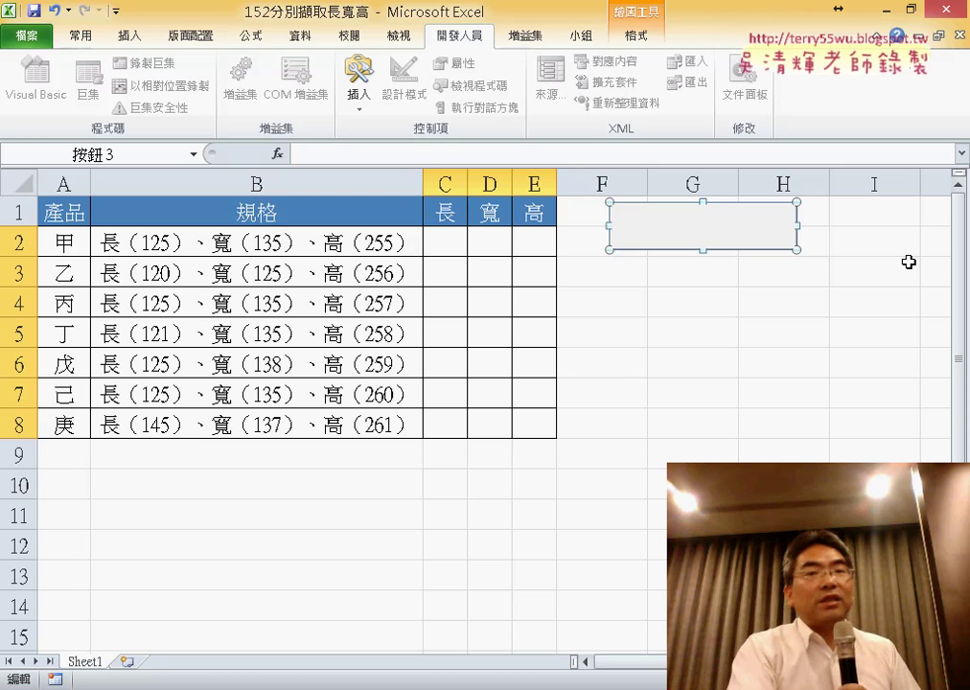
text(資料剖析)
click(918, 345)
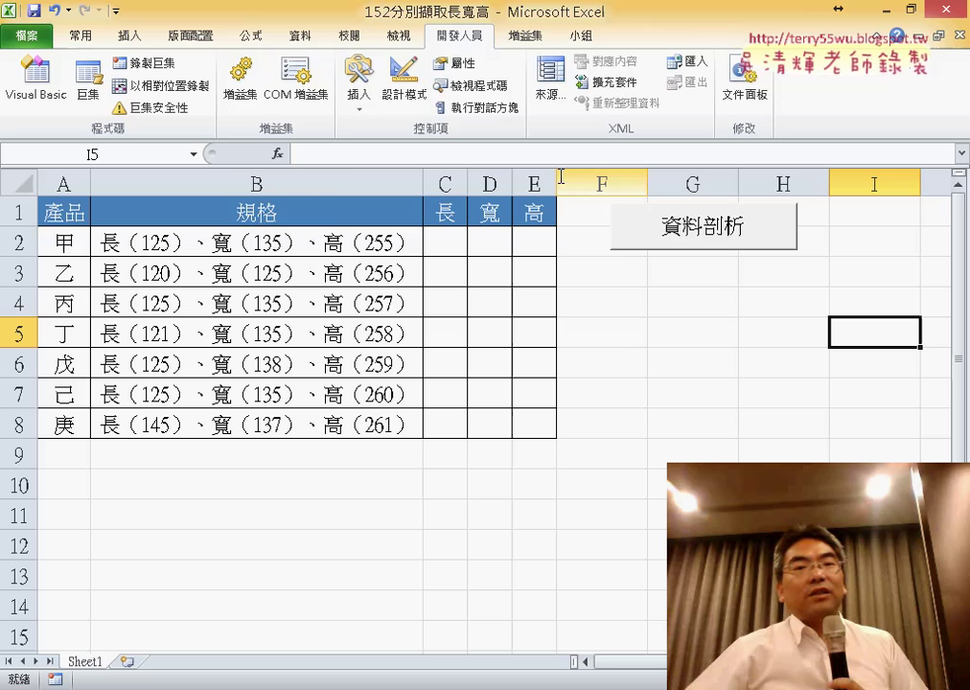
Draw a second form button below the first and assign it the 清除 macro
click(360, 103)
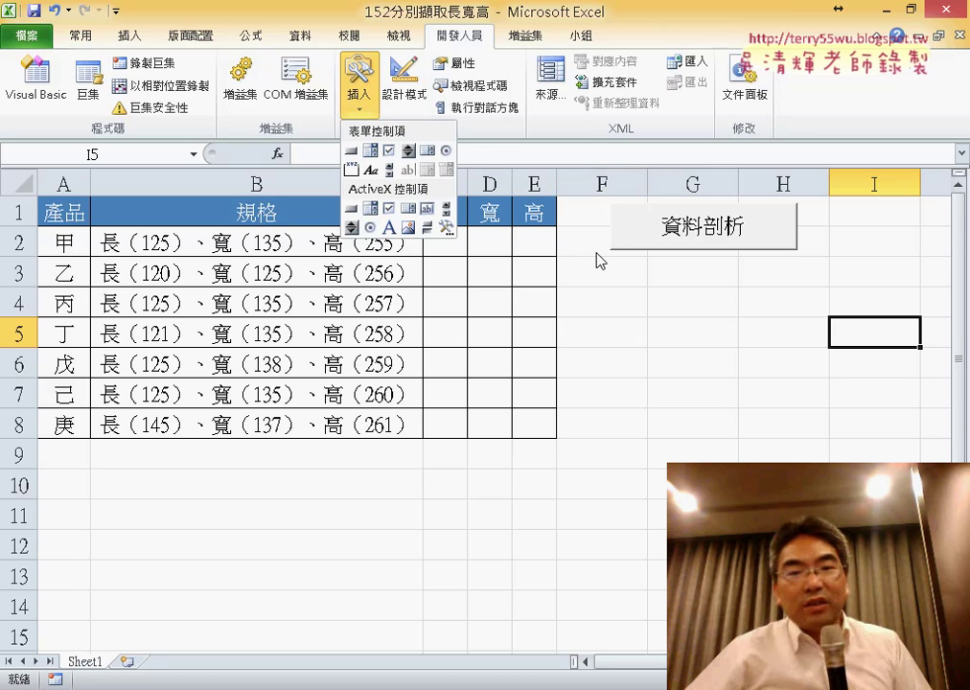
click(351, 150)
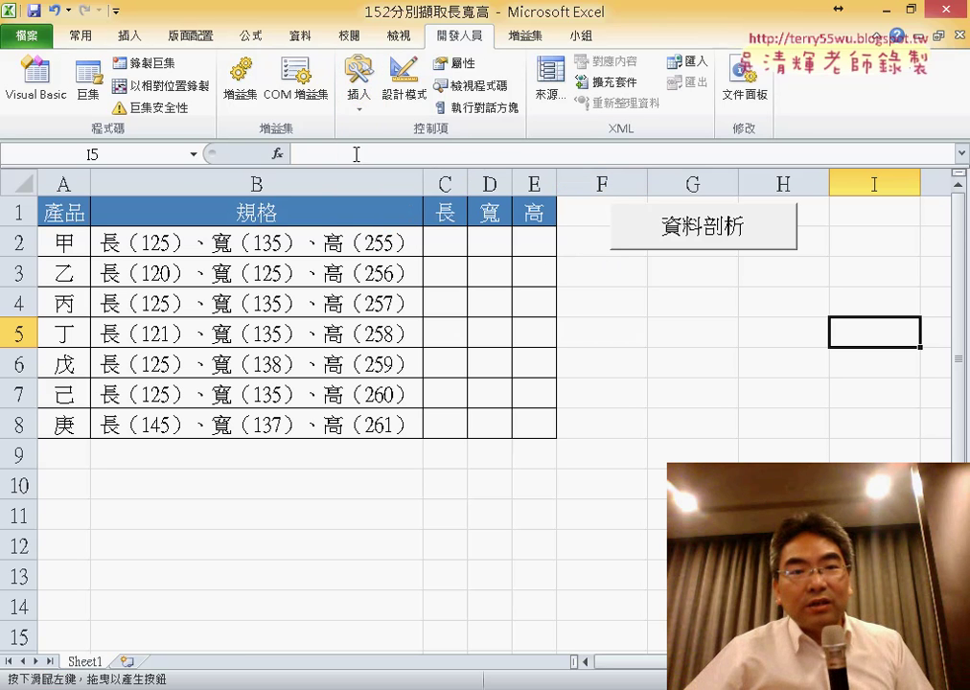
drag(613, 258, 801, 316)
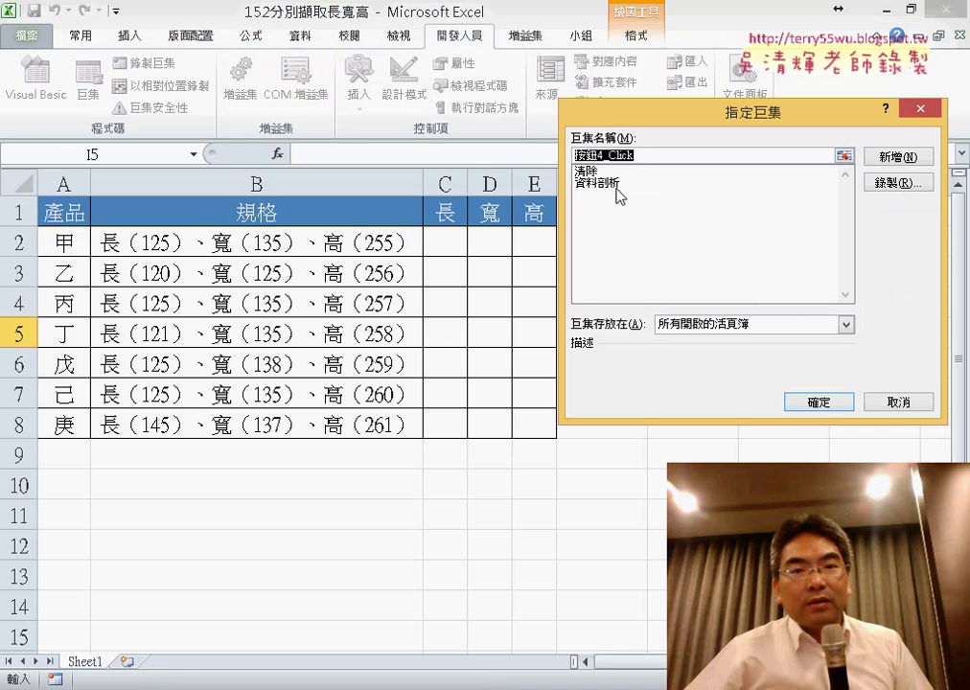
click(583, 170)
right_click(603, 159)
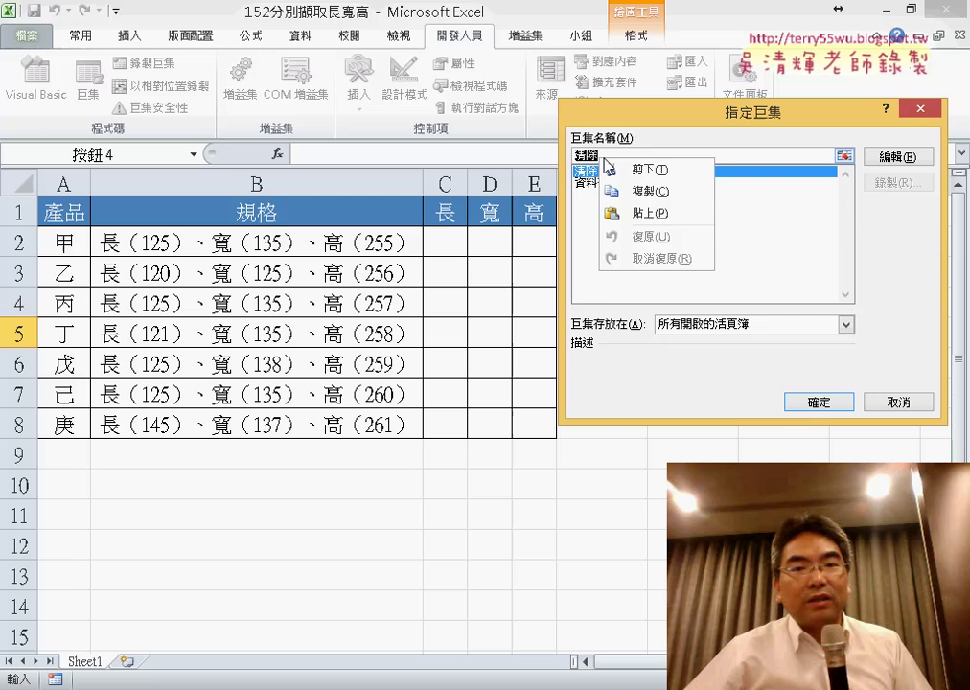
key(Escape)
click(826, 402)
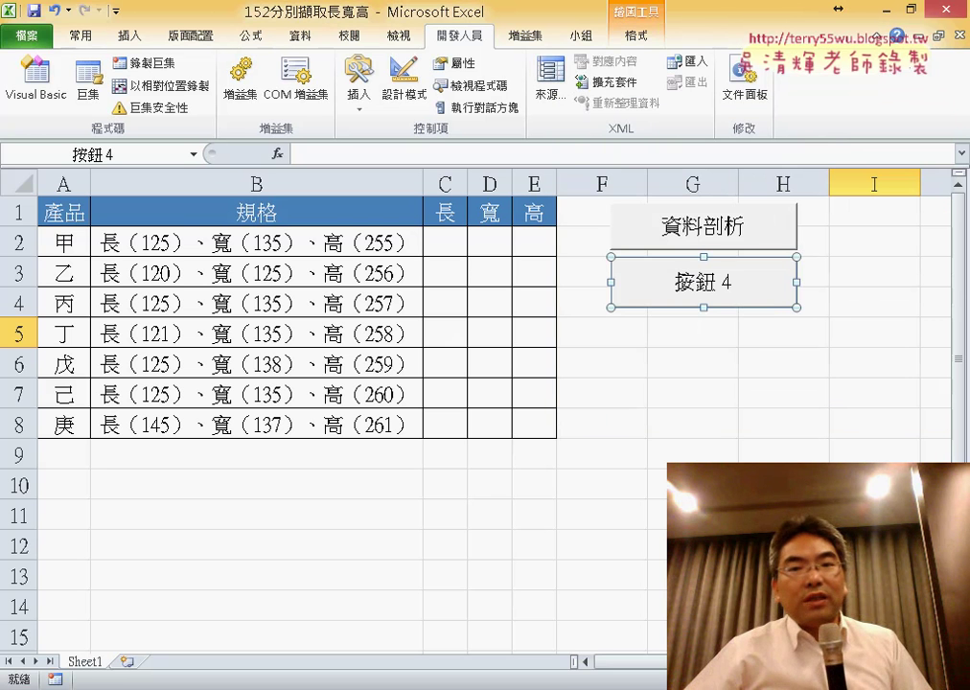
Change the new button's caption from 按鈕 4 to 清除
click(676, 283)
key(Delete)
key(Delete)
key(Delete)
key(Delete)
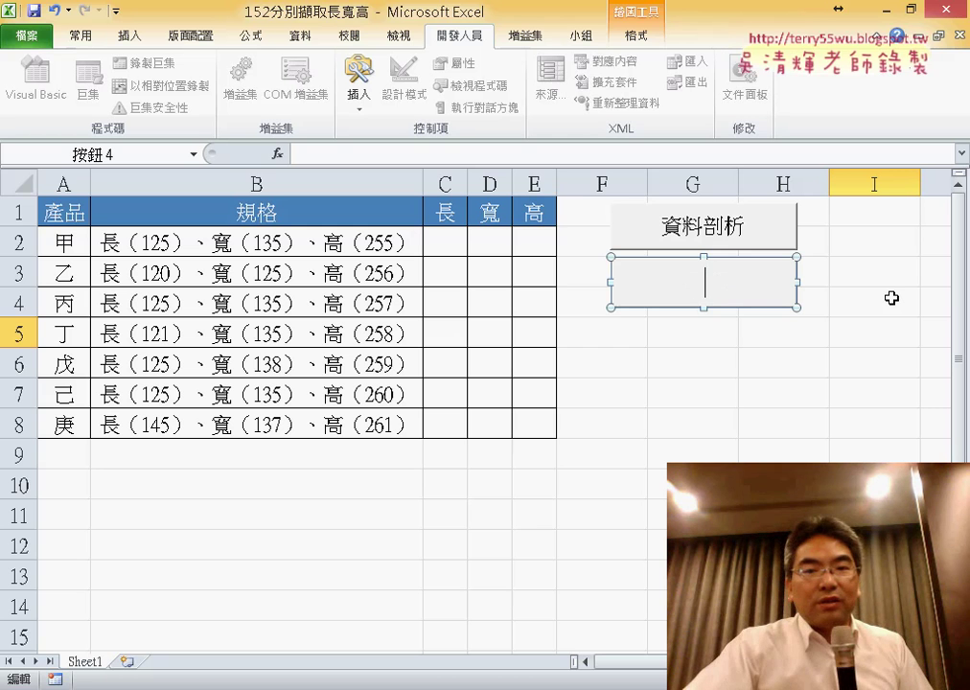
text(清除)
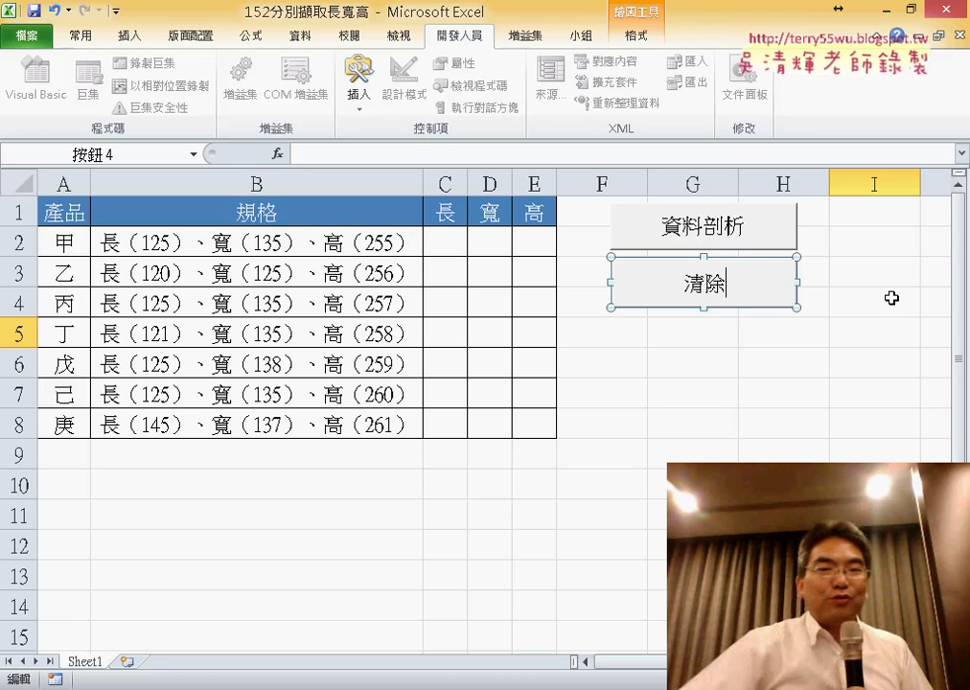
click(868, 361)
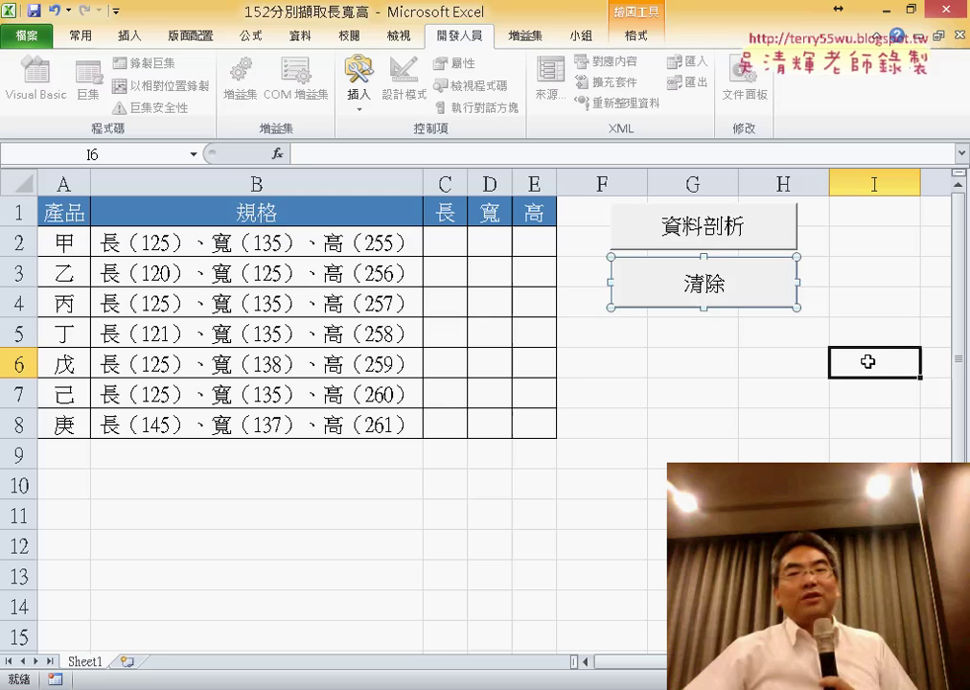
click(734, 226)
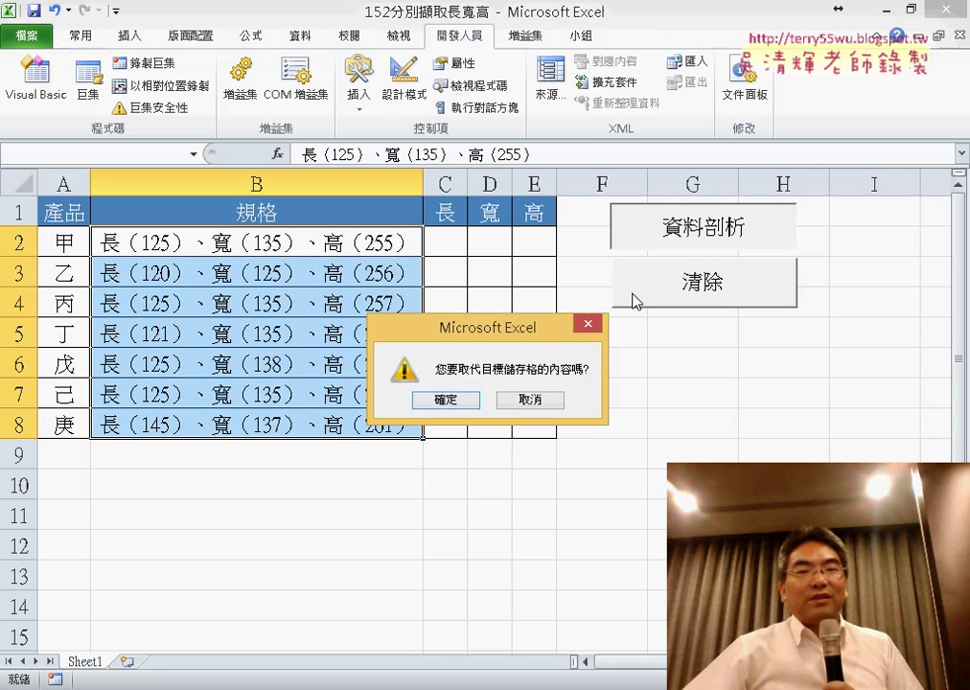
click(467, 404)
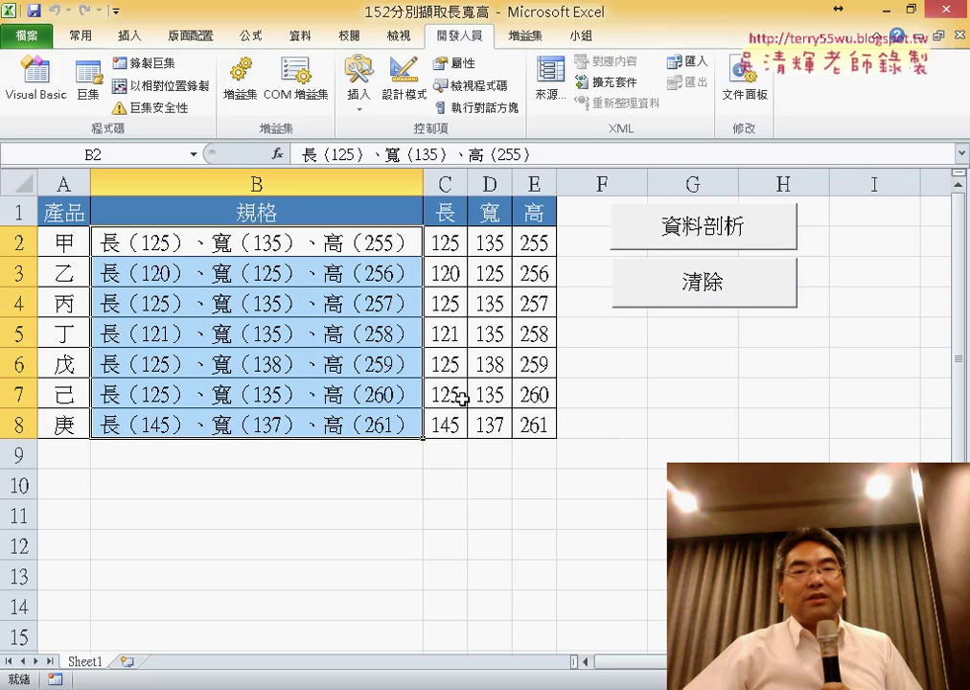
click(718, 292)
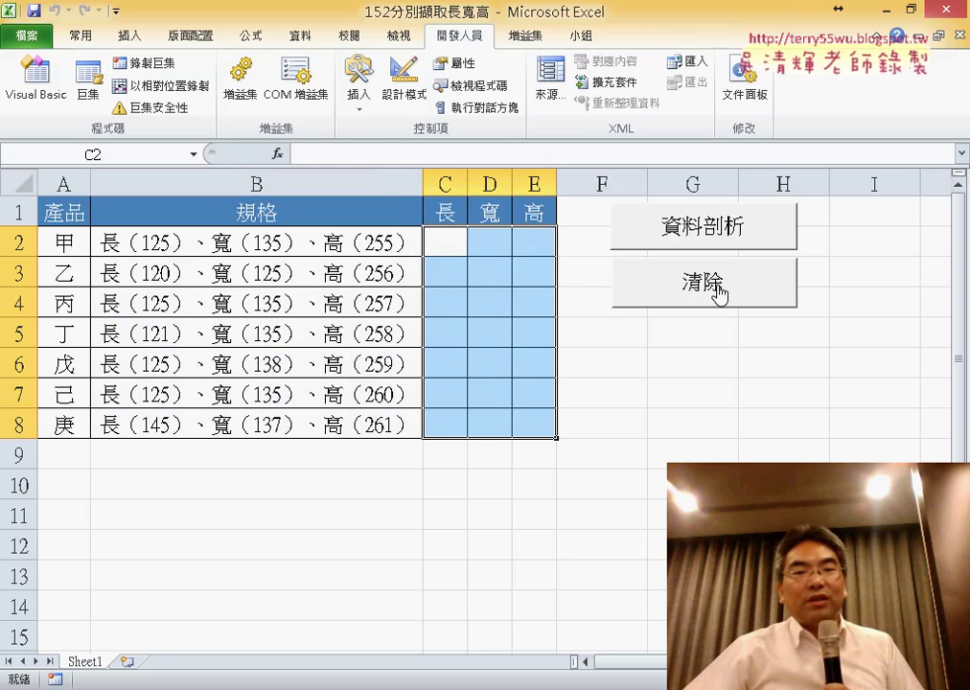
click(726, 222)
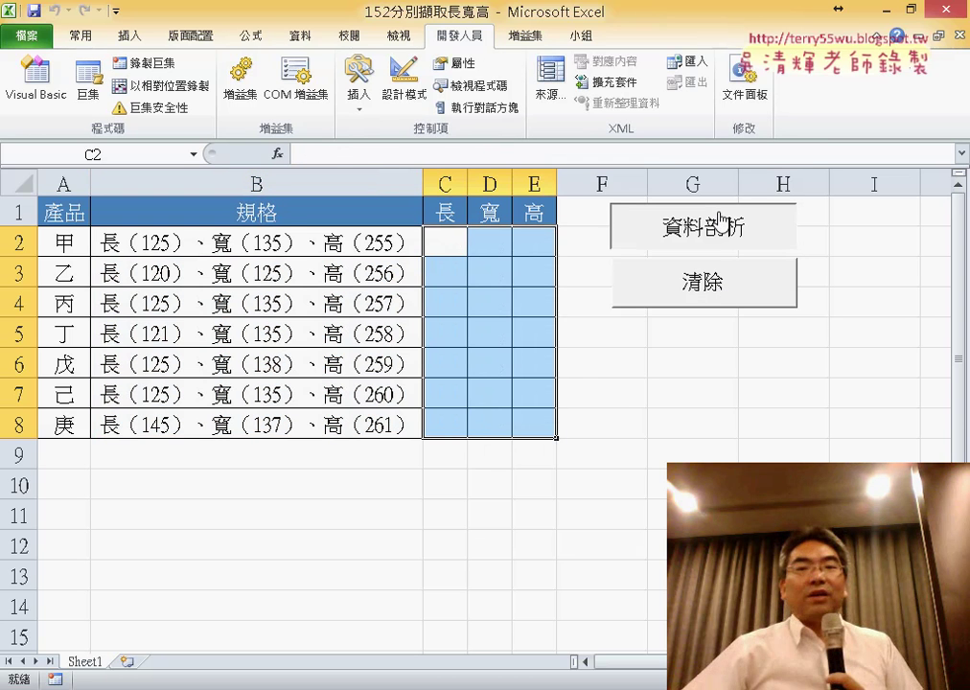
click(444, 397)
click(664, 305)
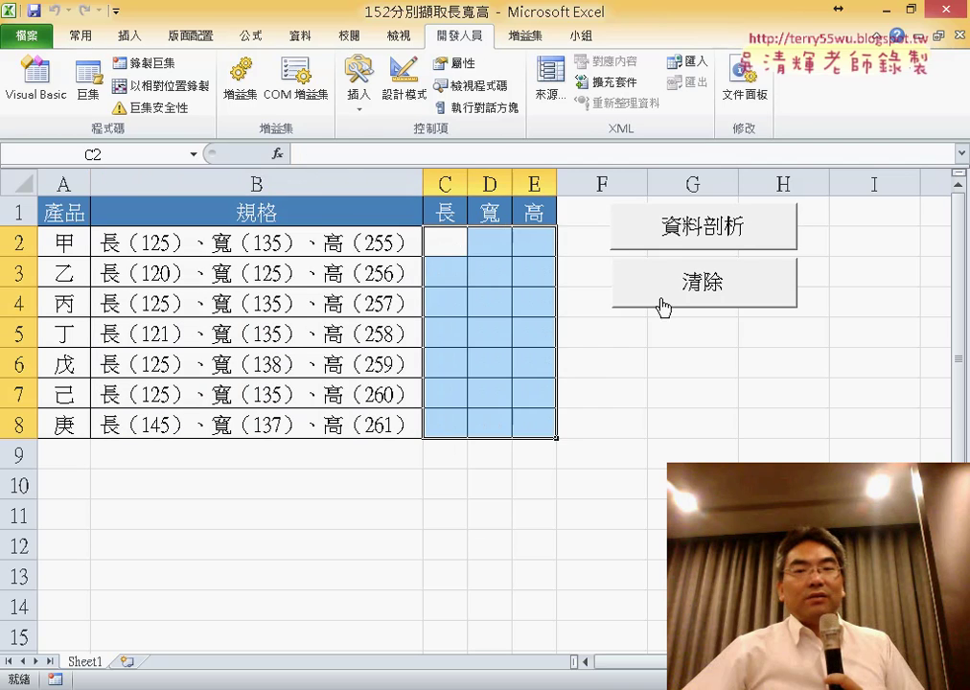
click(725, 385)
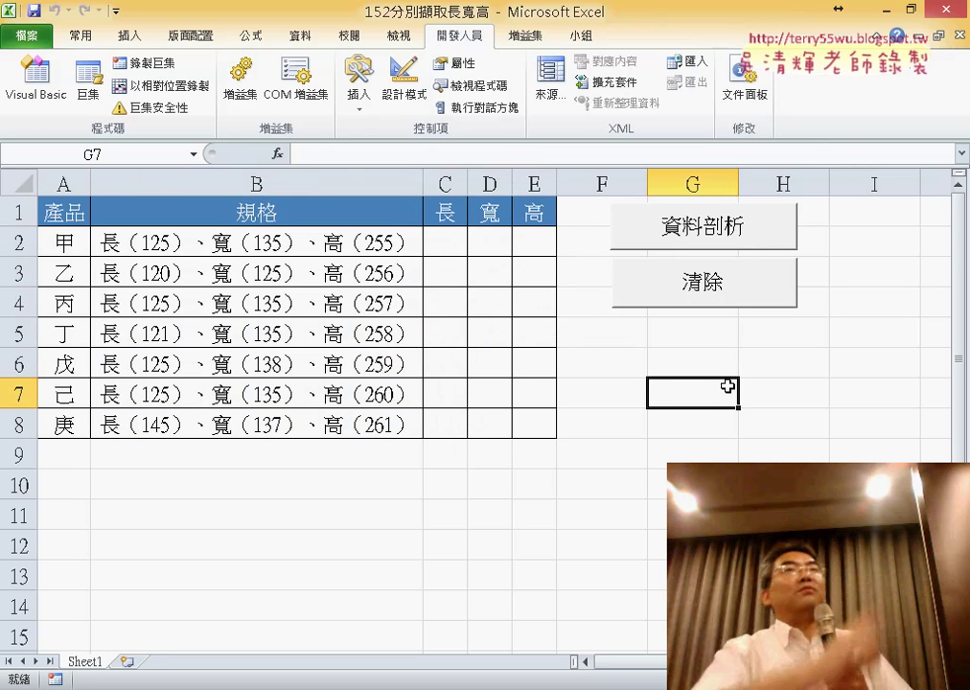